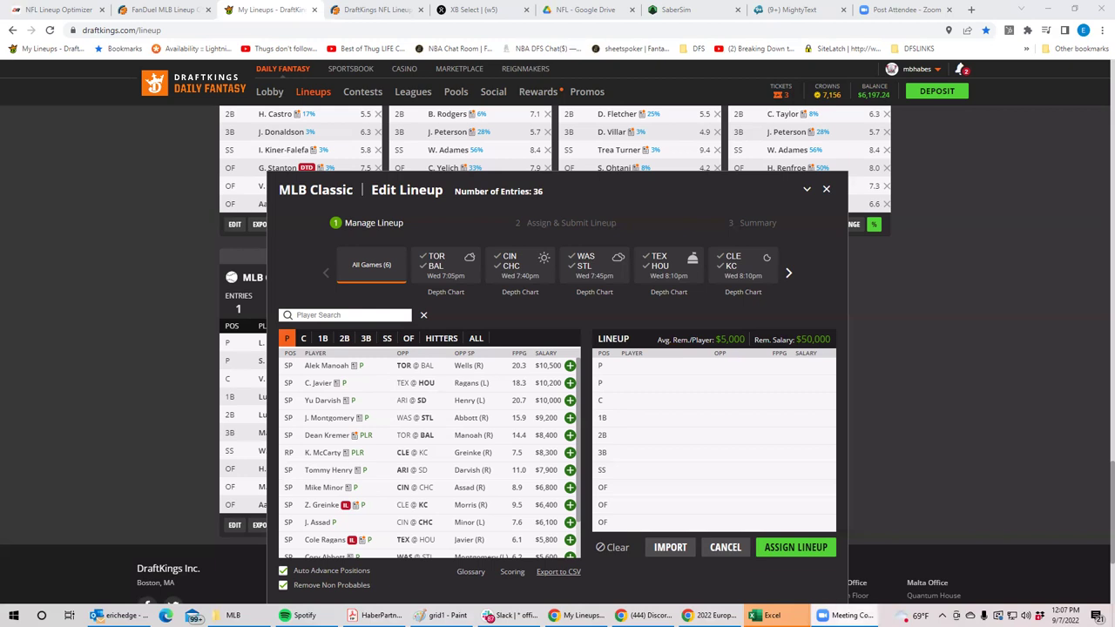
# - Filter the pitcher list to the TOR @ BAL game to review its starters, and return to all games
pyautogui.click(436, 273)
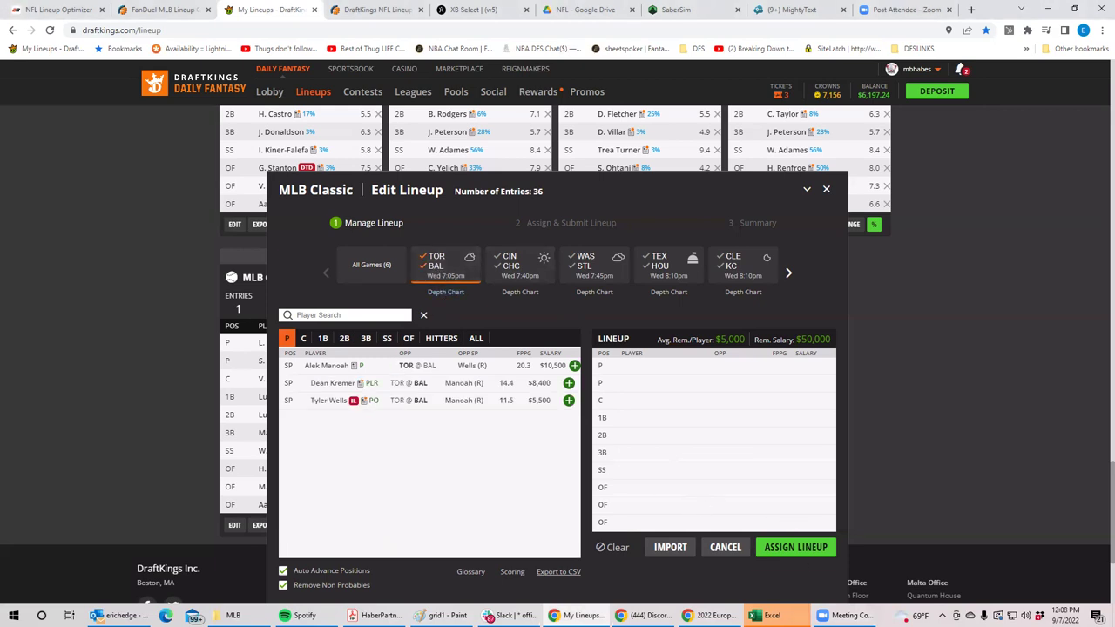
pyautogui.moveTo(772, 615)
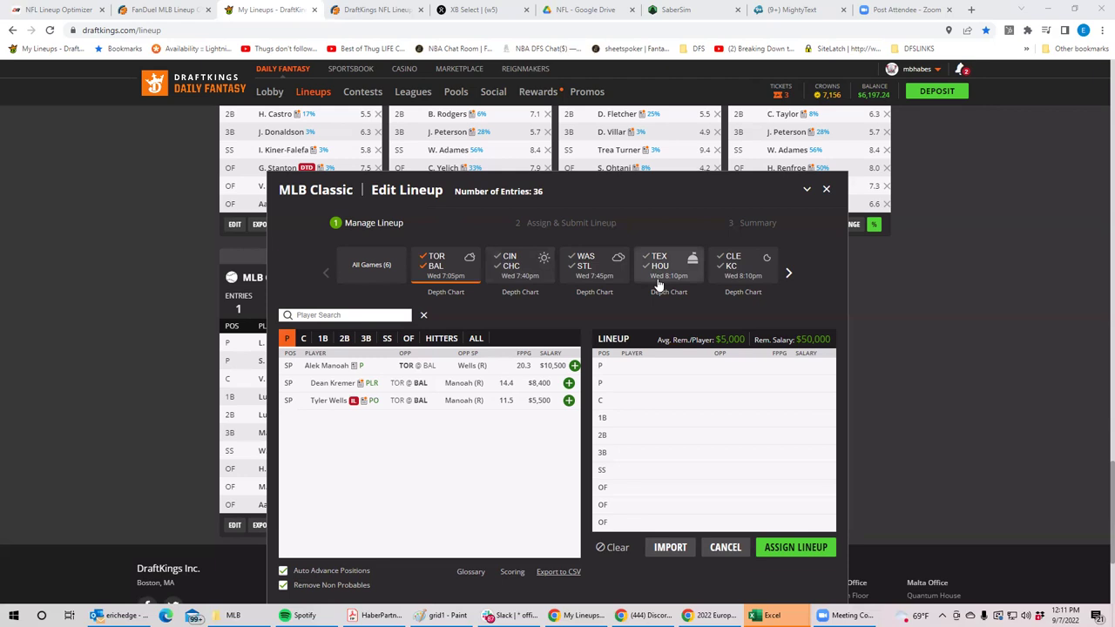
pyautogui.click(435, 268)
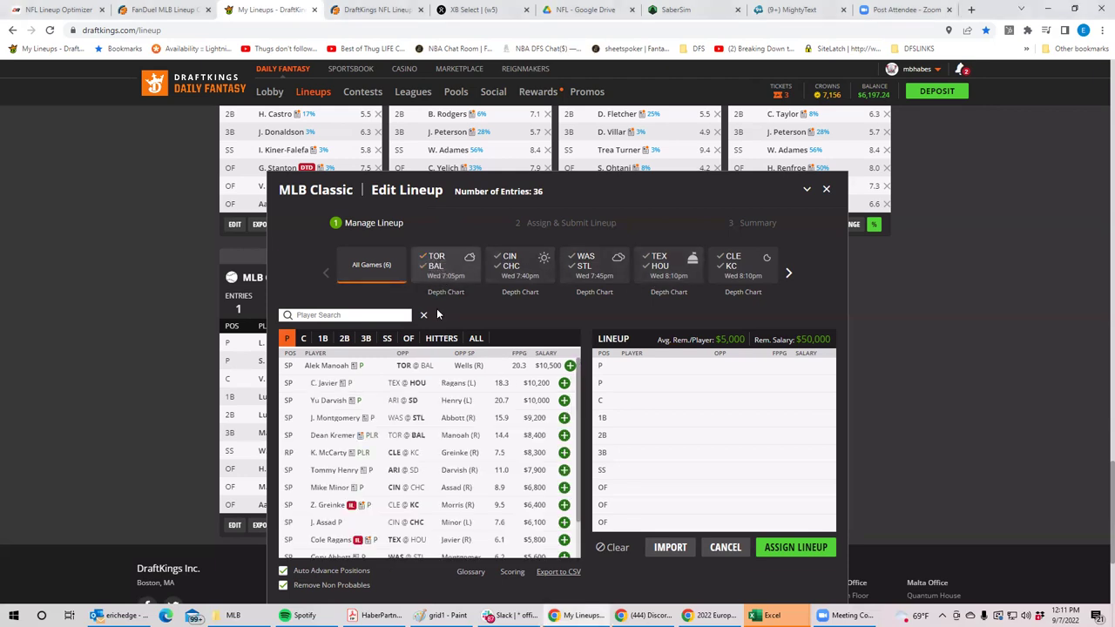
# - Filter the pitchers to the CIN @ CHC game and review Javier Assad's at-a-glance statistics and news
pyautogui.click(505, 258)
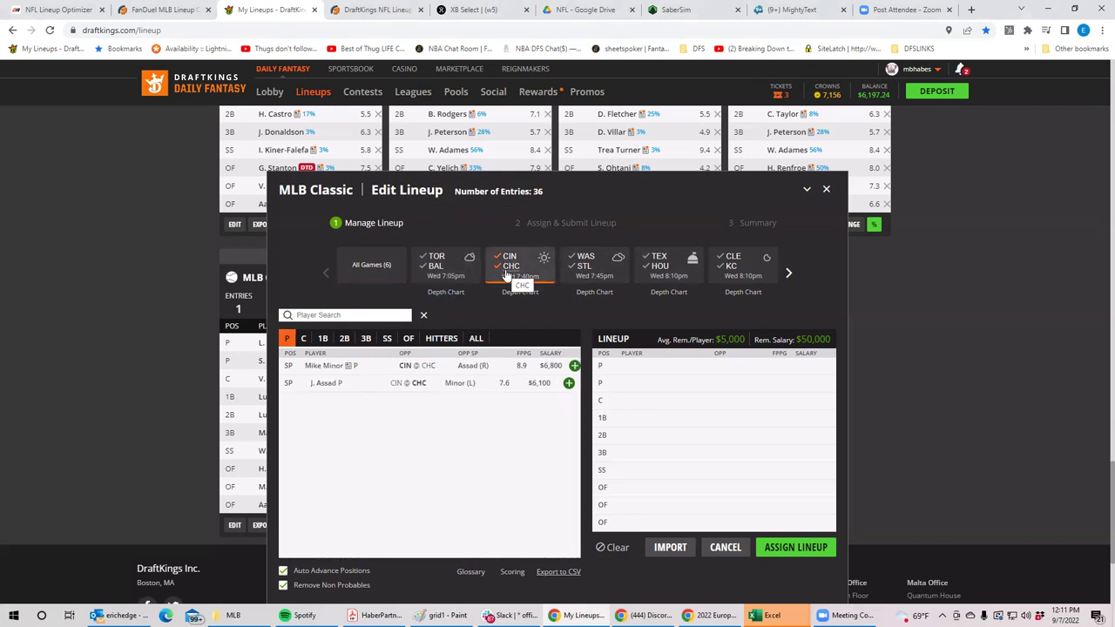
pyautogui.click(510, 266)
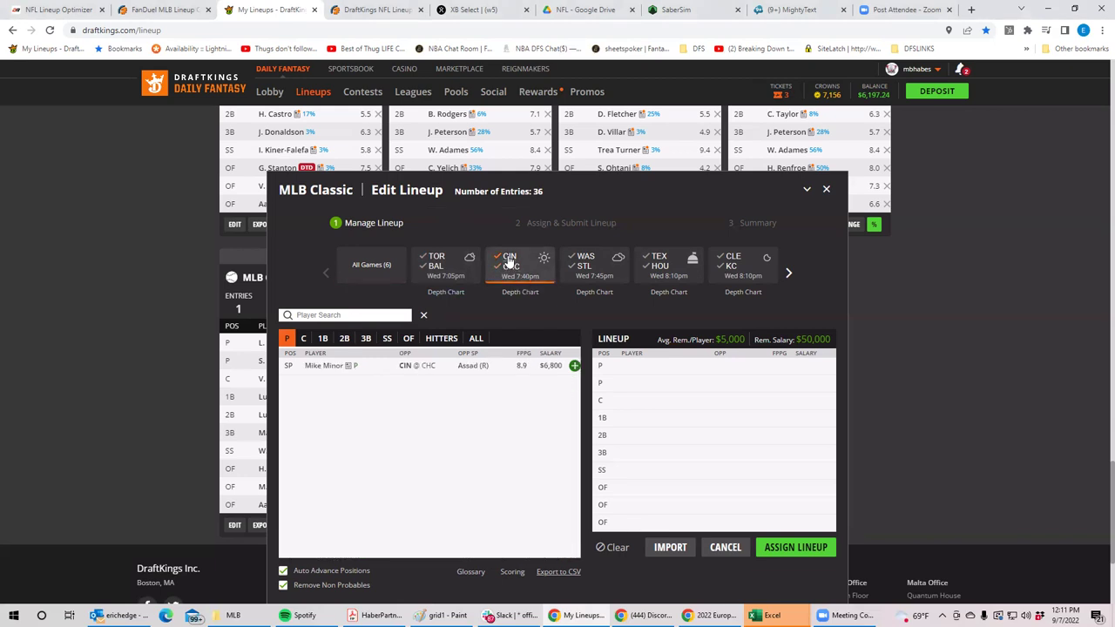
pyautogui.click(508, 257)
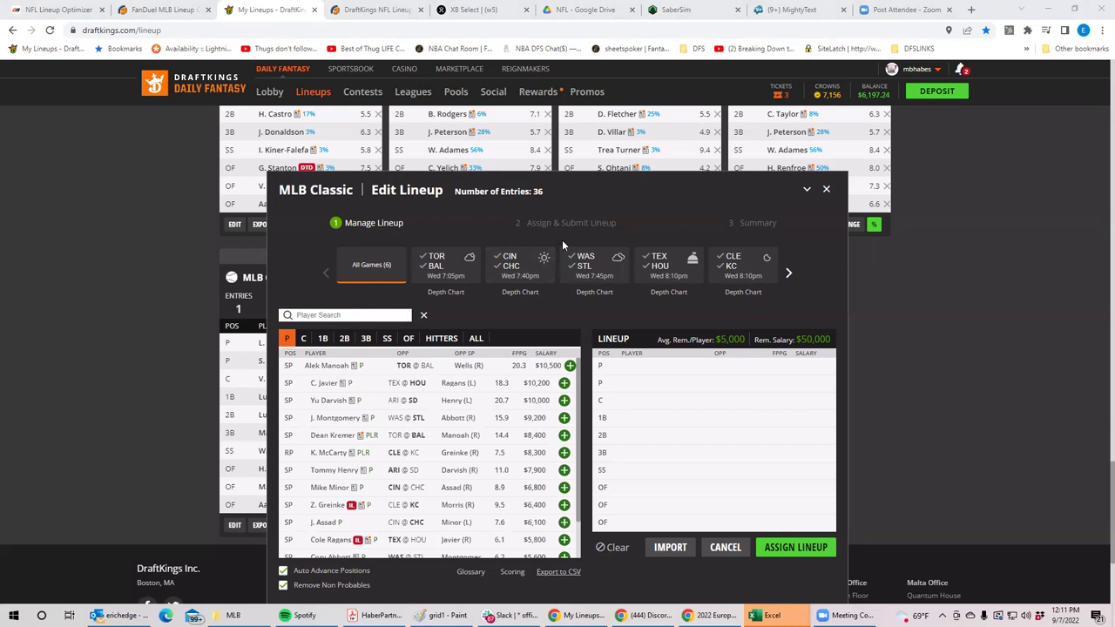
pyautogui.click(510, 264)
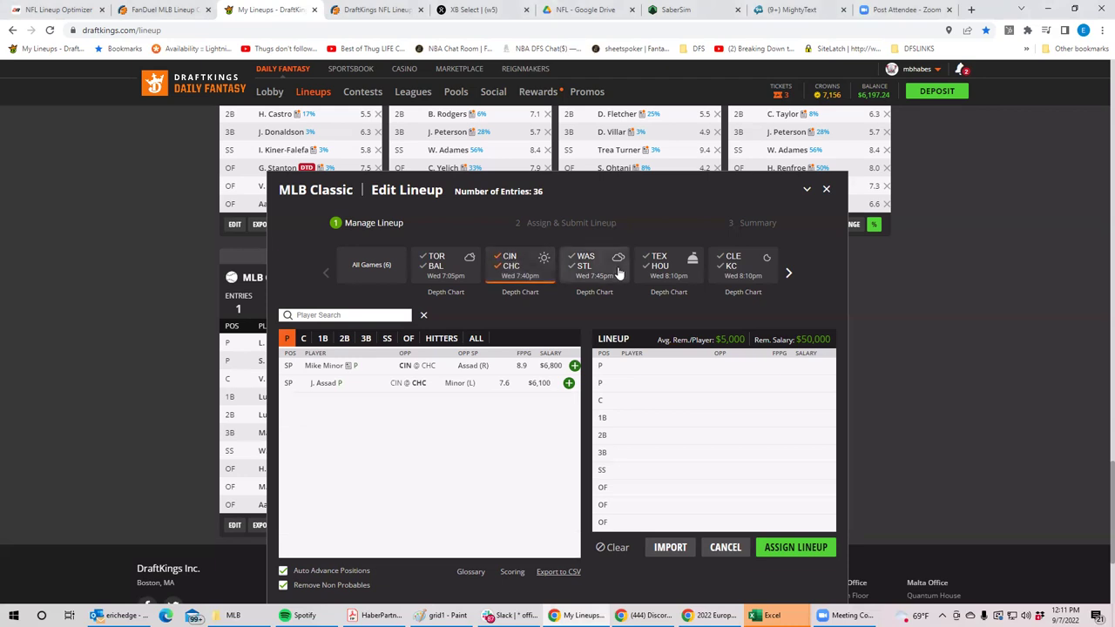
pyautogui.click(325, 384)
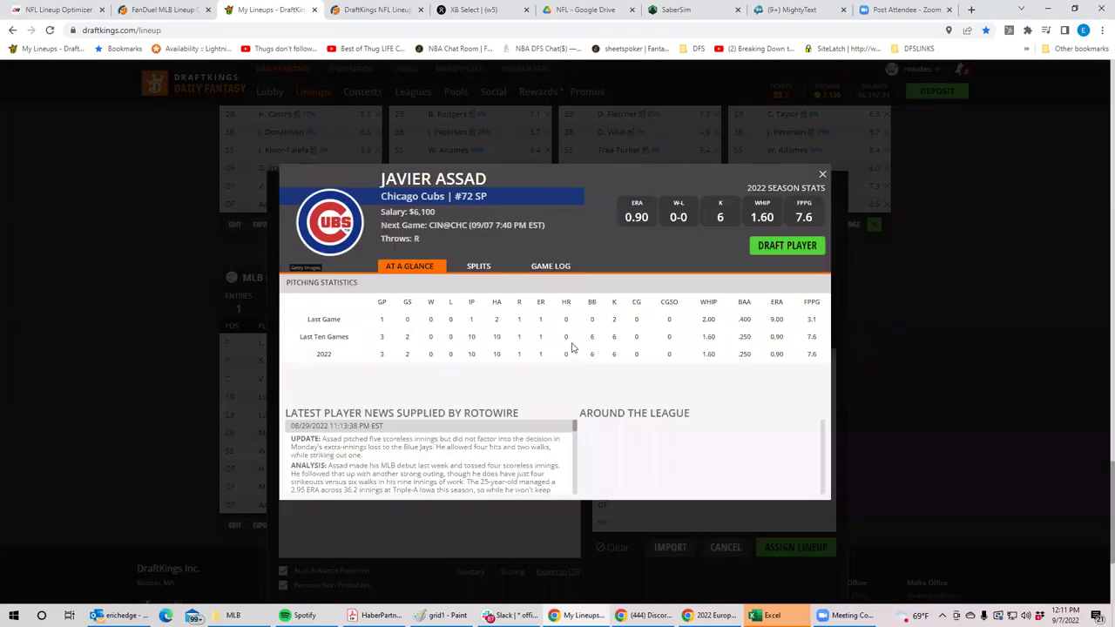
pyautogui.click(822, 176)
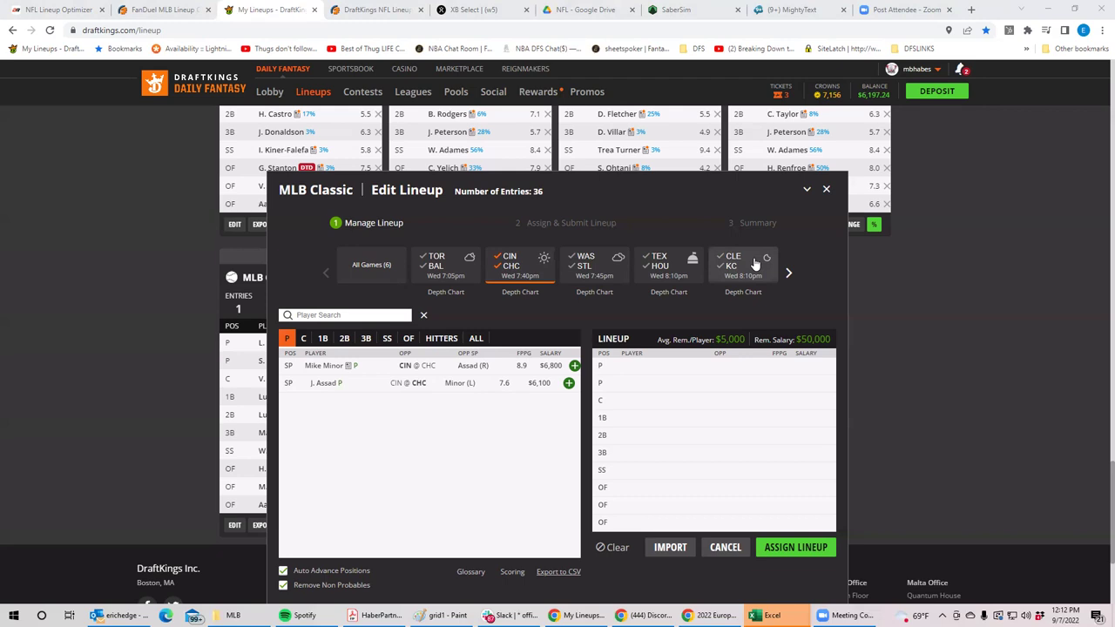
# - Examine Javier Assad's game log, close his player card and clear the CIN @ CHC filter
pyautogui.click(326, 384)
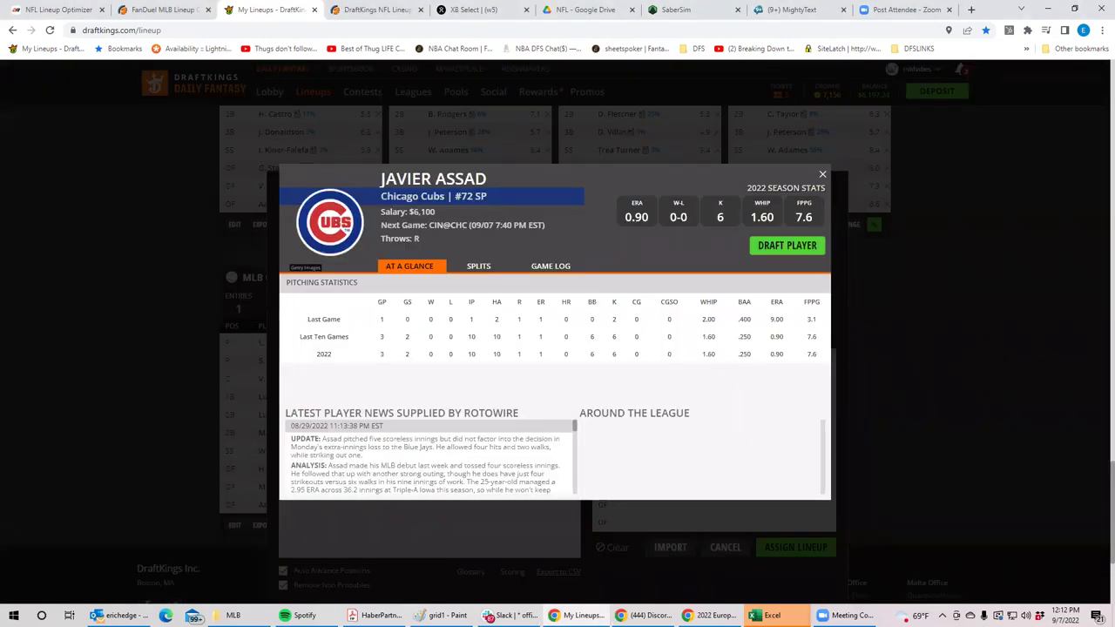
pyautogui.click(540, 270)
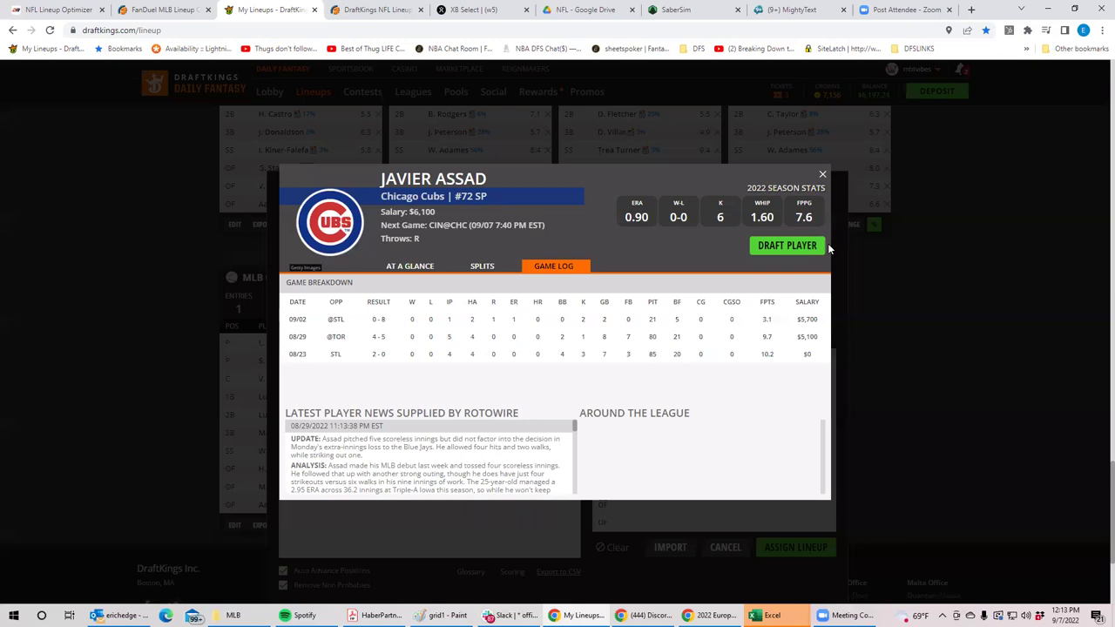
pyautogui.click(822, 175)
pyautogui.click(510, 261)
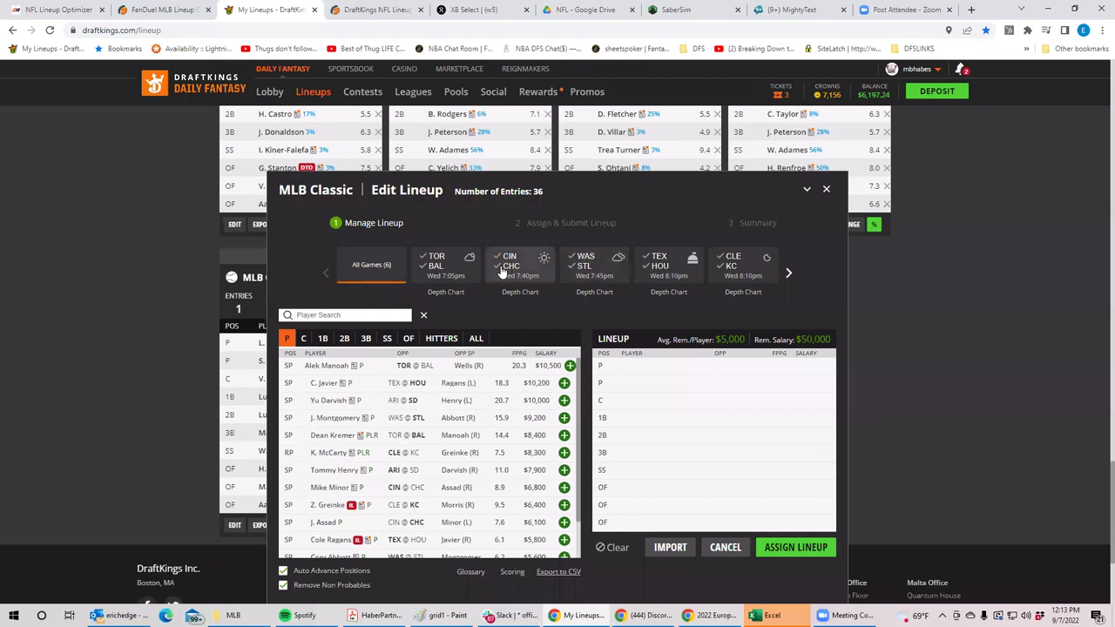
# - Filter the pitchers to CIN @ CHC again, recheck Javier Assad's recent outings in his game log, and return to all games
pyautogui.click(509, 262)
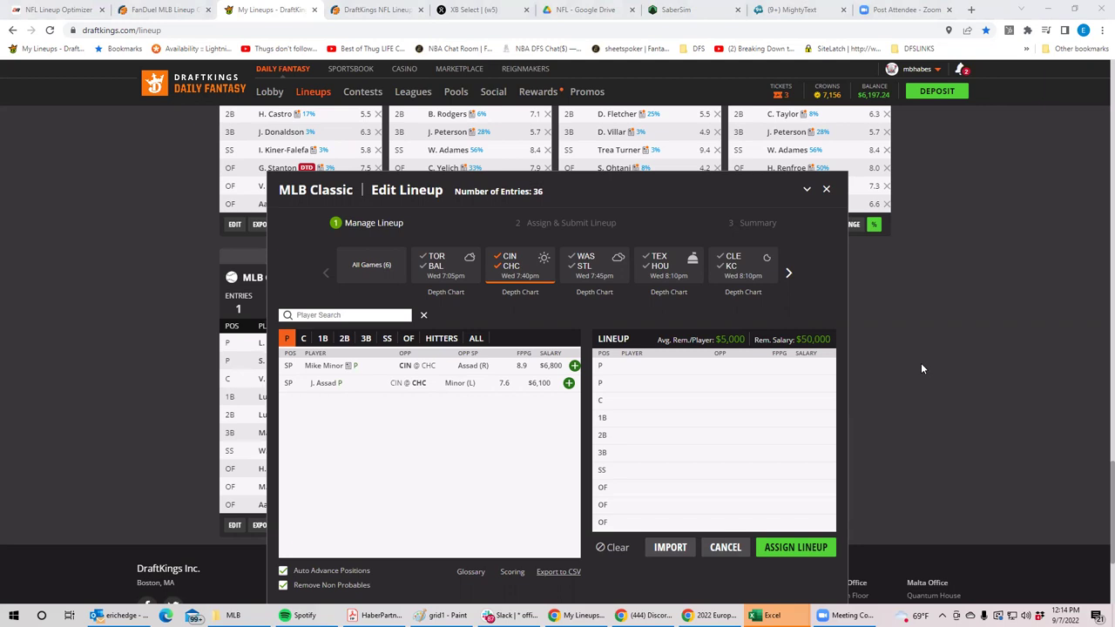
pyautogui.click(324, 383)
pyautogui.click(552, 266)
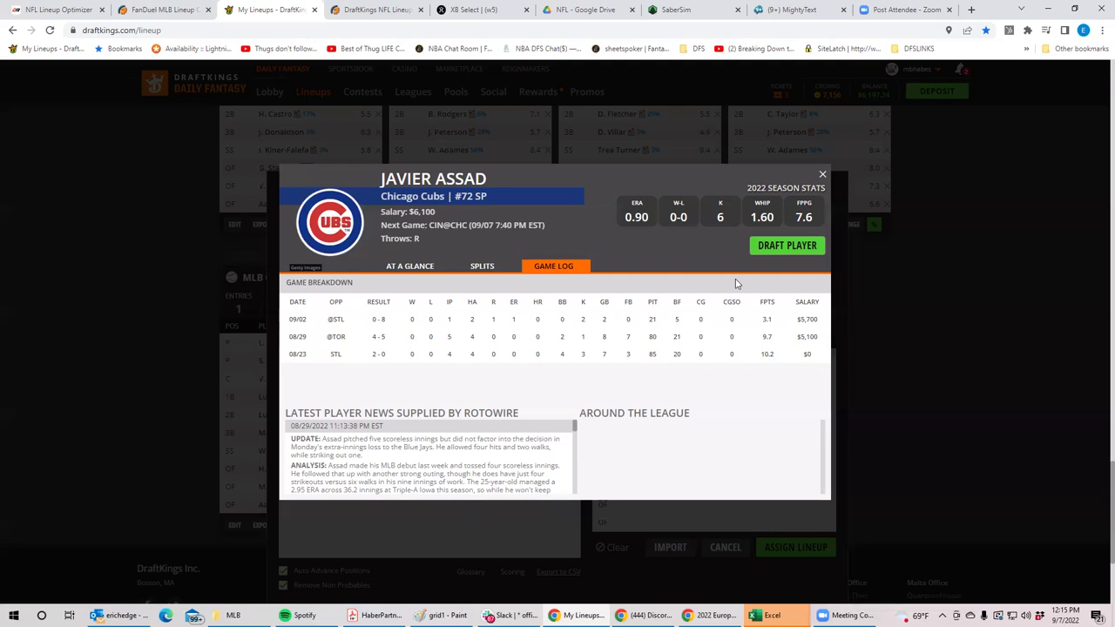
pyautogui.click(823, 175)
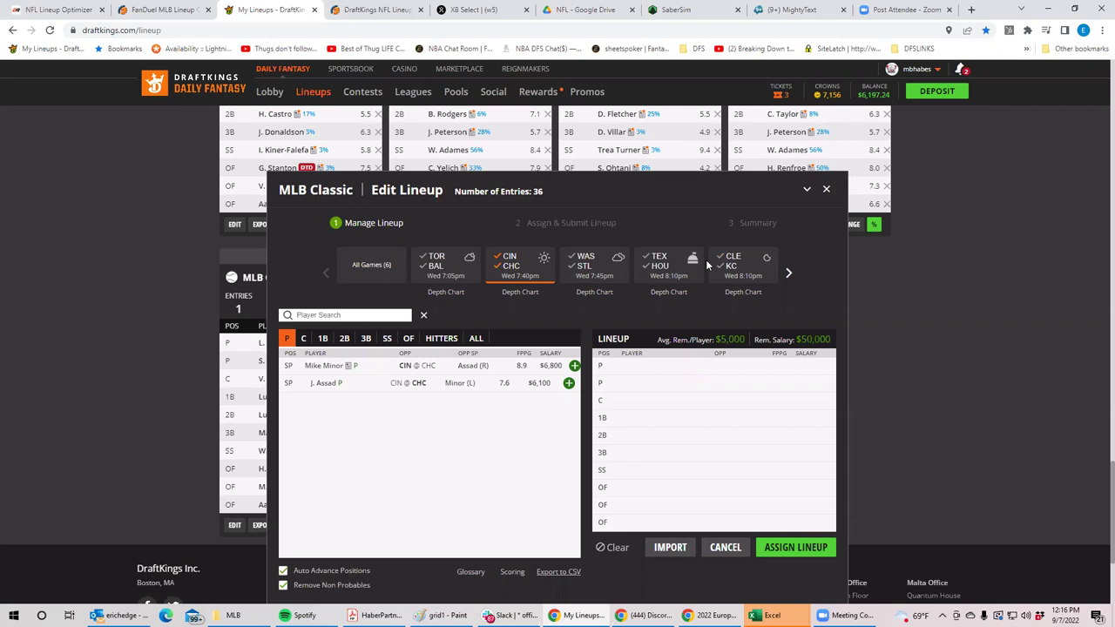
pyautogui.click(508, 261)
pyautogui.click(509, 262)
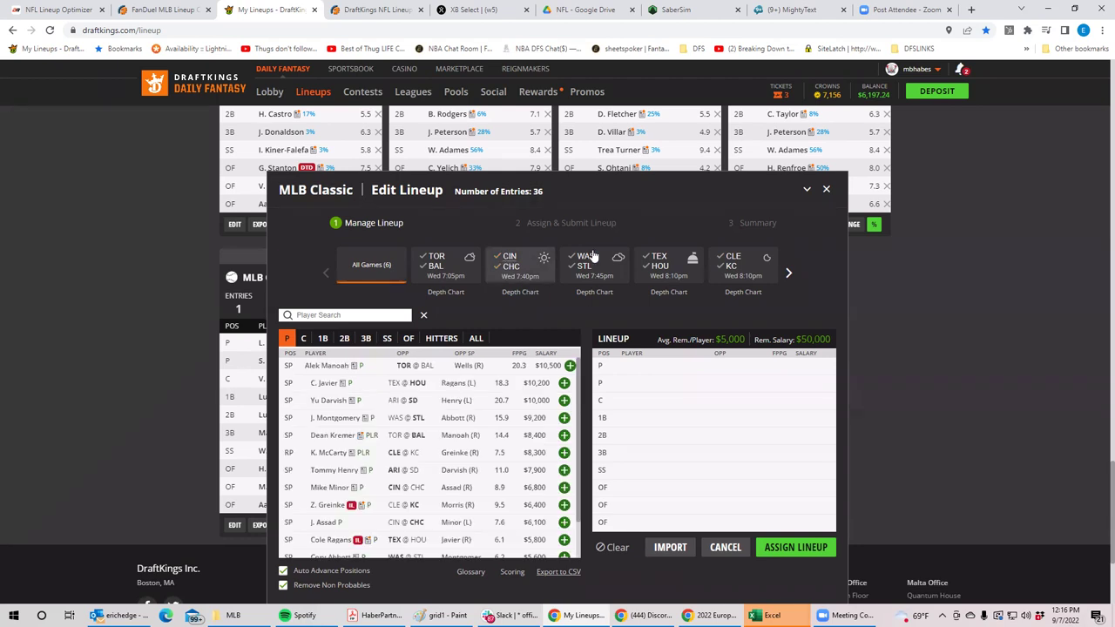
# - Show only the CHC pitchers, examine Javier Assad's game-by-game results, and clear the team filter
pyautogui.click(512, 276)
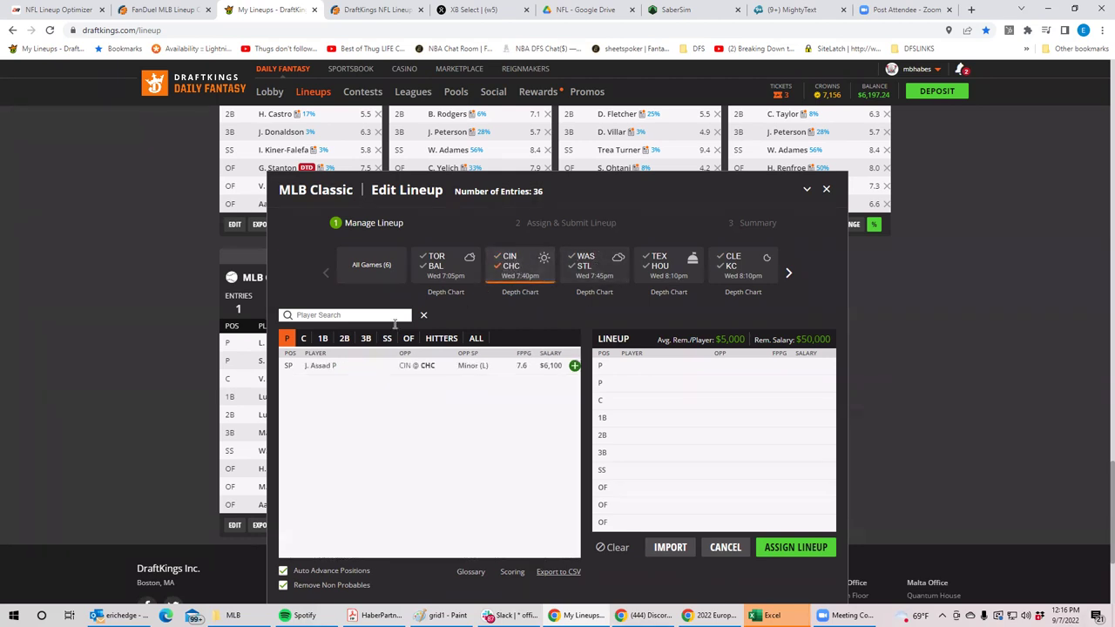
pyautogui.click(319, 365)
pyautogui.click(554, 266)
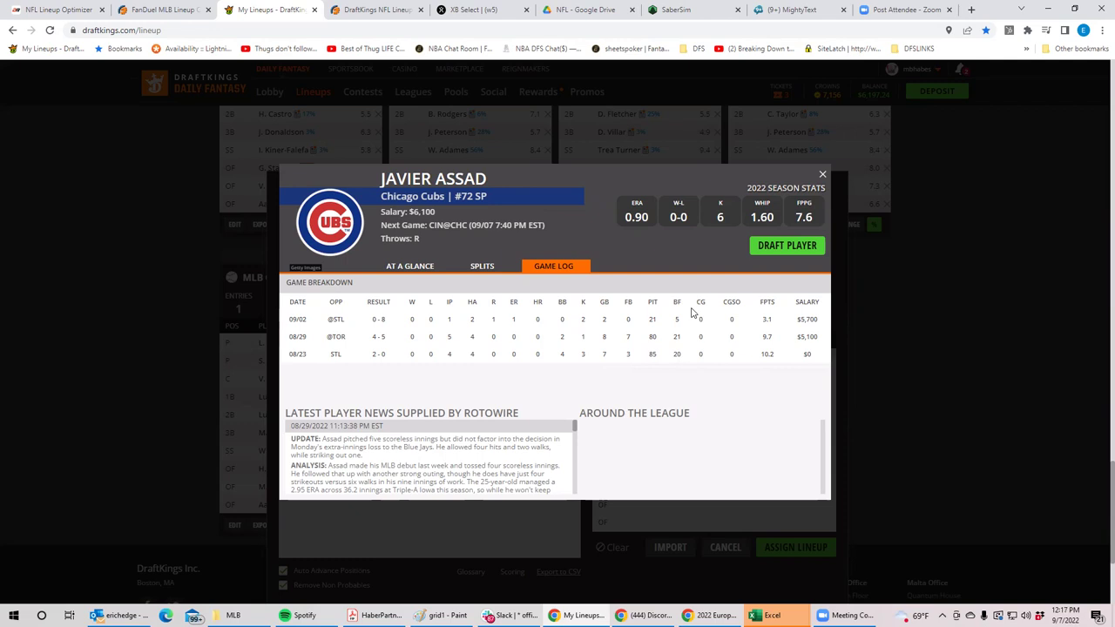
pyautogui.click(823, 178)
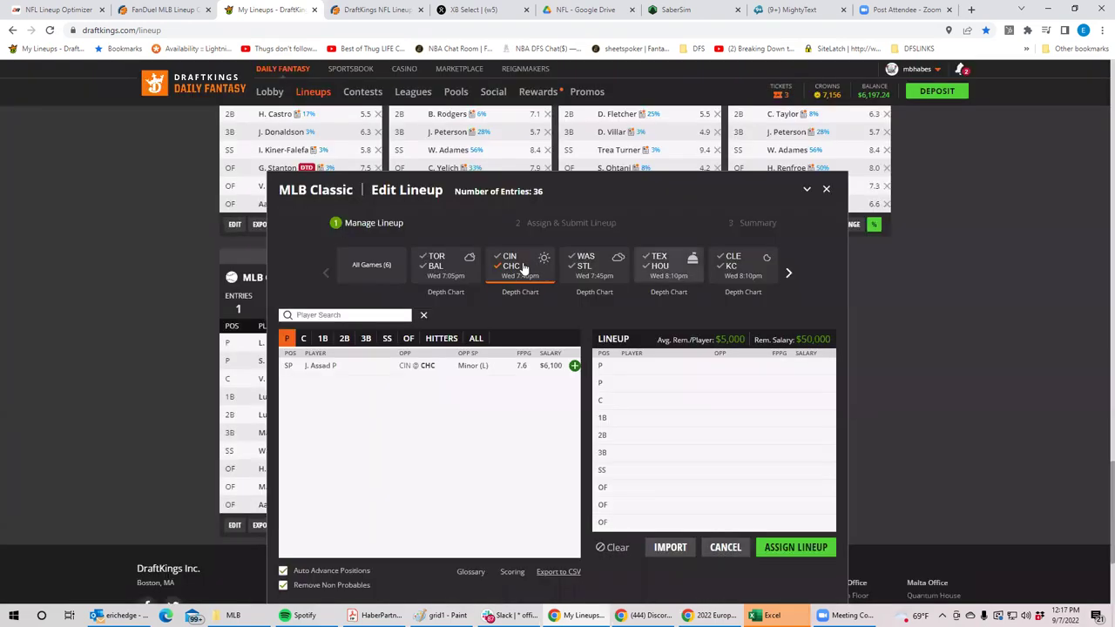
pyautogui.click(510, 273)
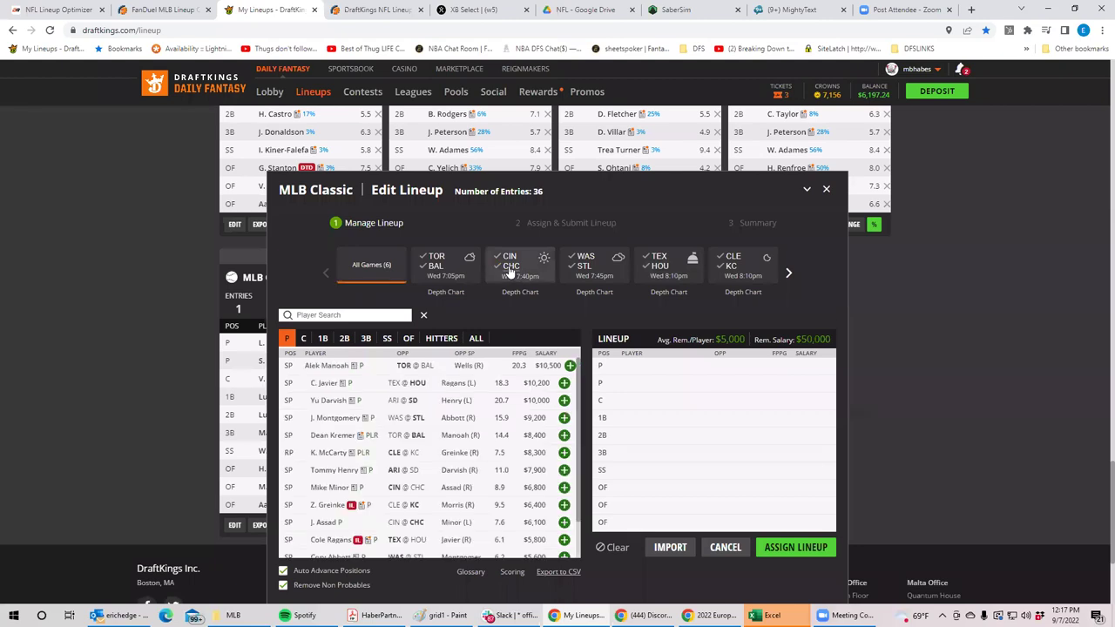
# - Filter the pitchers to the WAS @ STL game and examine J. Montgomery's game log
pyautogui.click(584, 260)
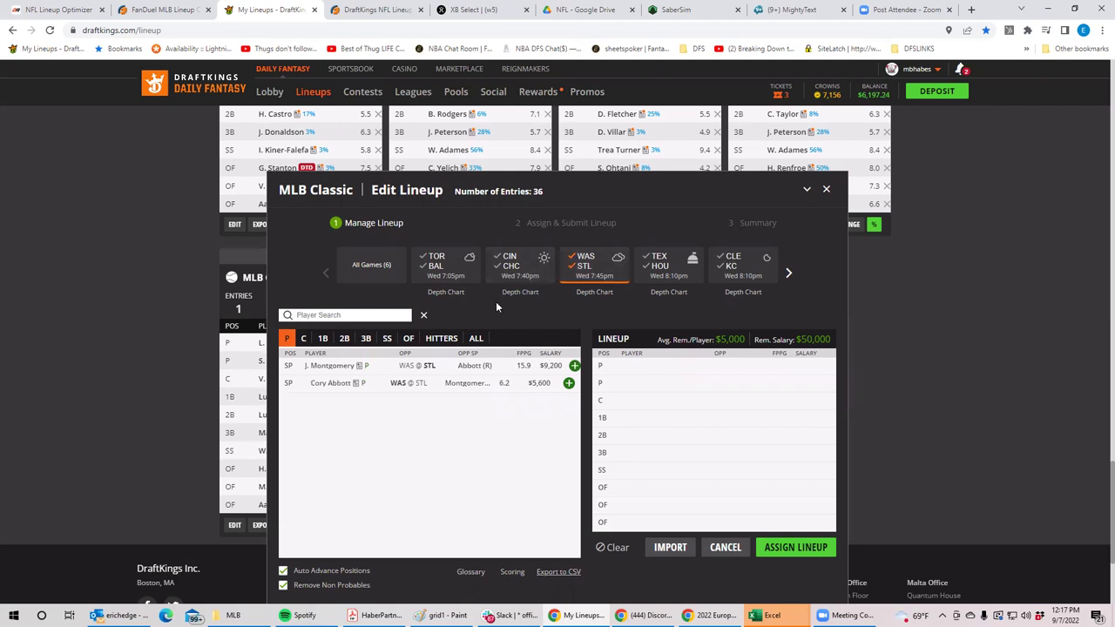
pyautogui.click(340, 366)
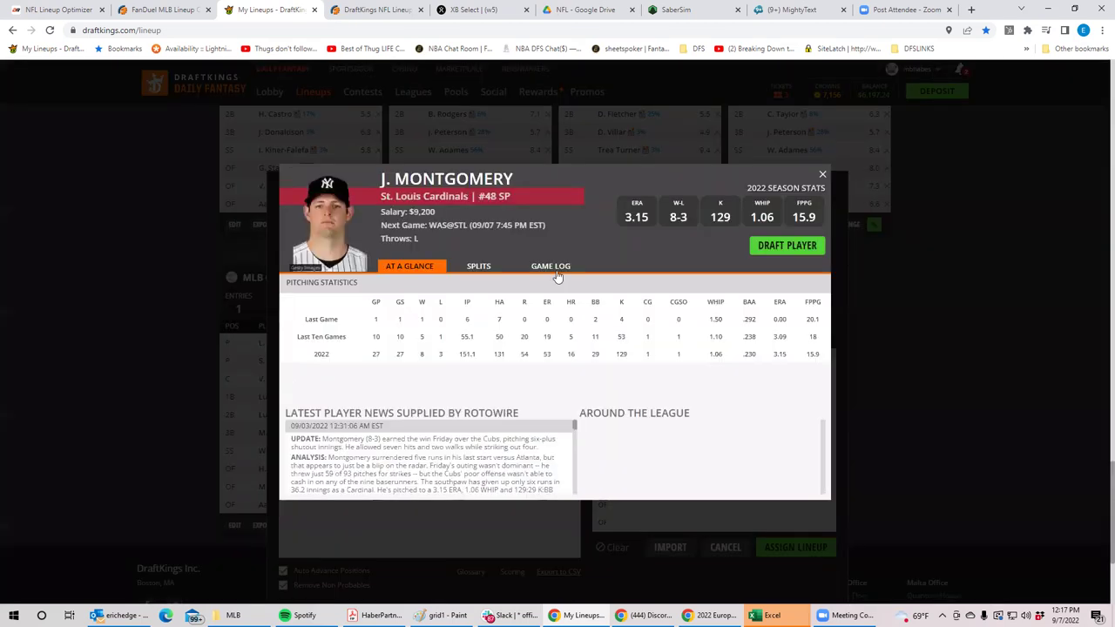
pyautogui.click(557, 273)
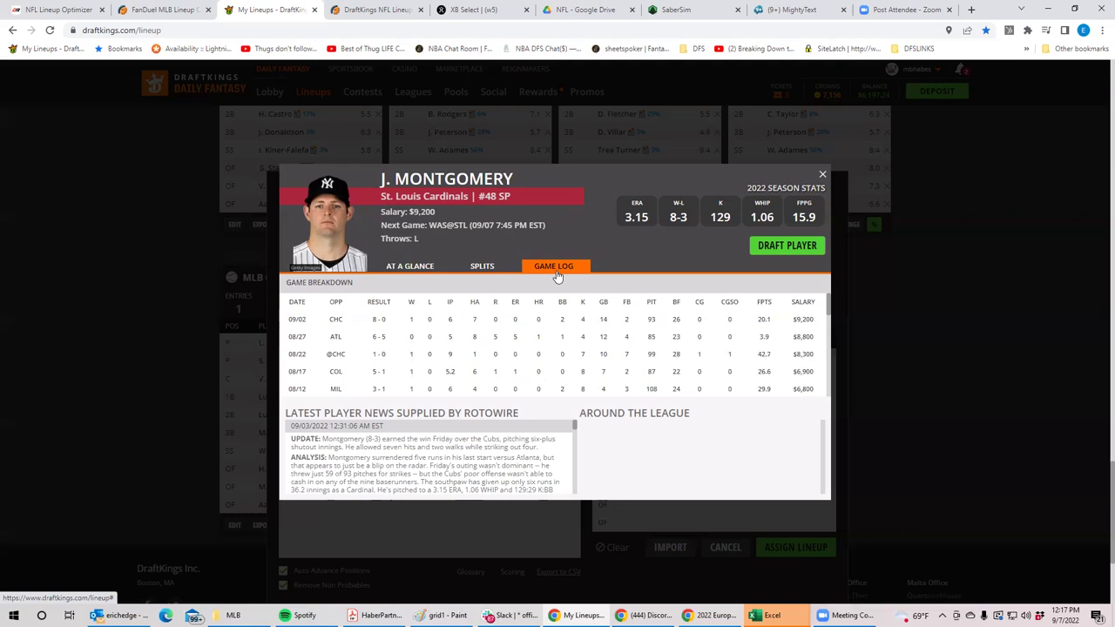
pyautogui.click(823, 179)
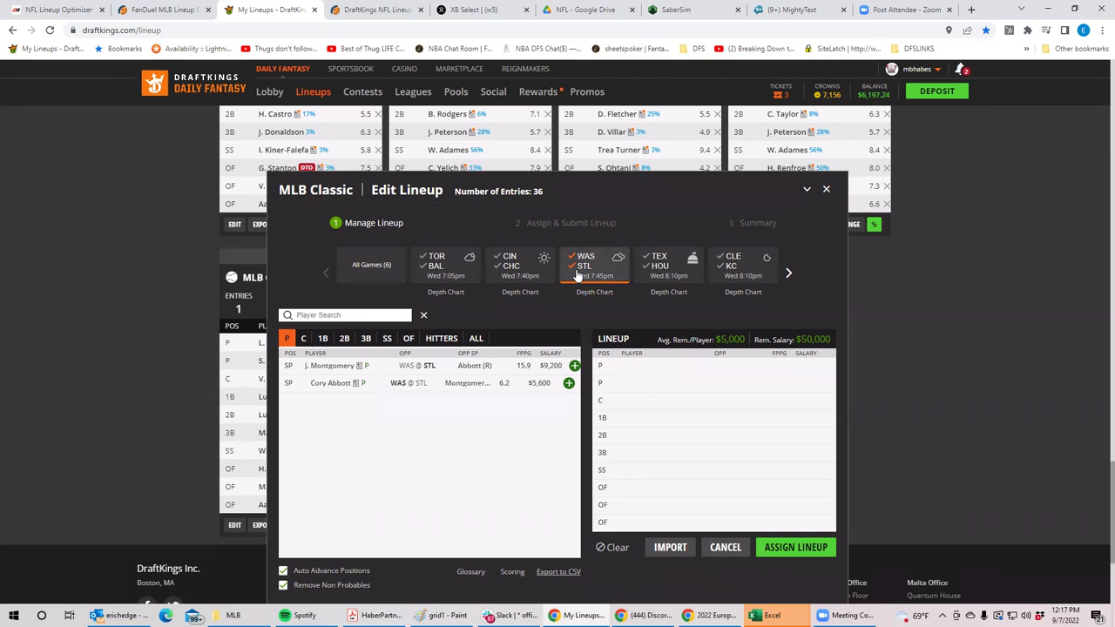
# - Review the WAS and STL pitchers separately, list the STL hitters, and clear the team filter
pyautogui.click(579, 266)
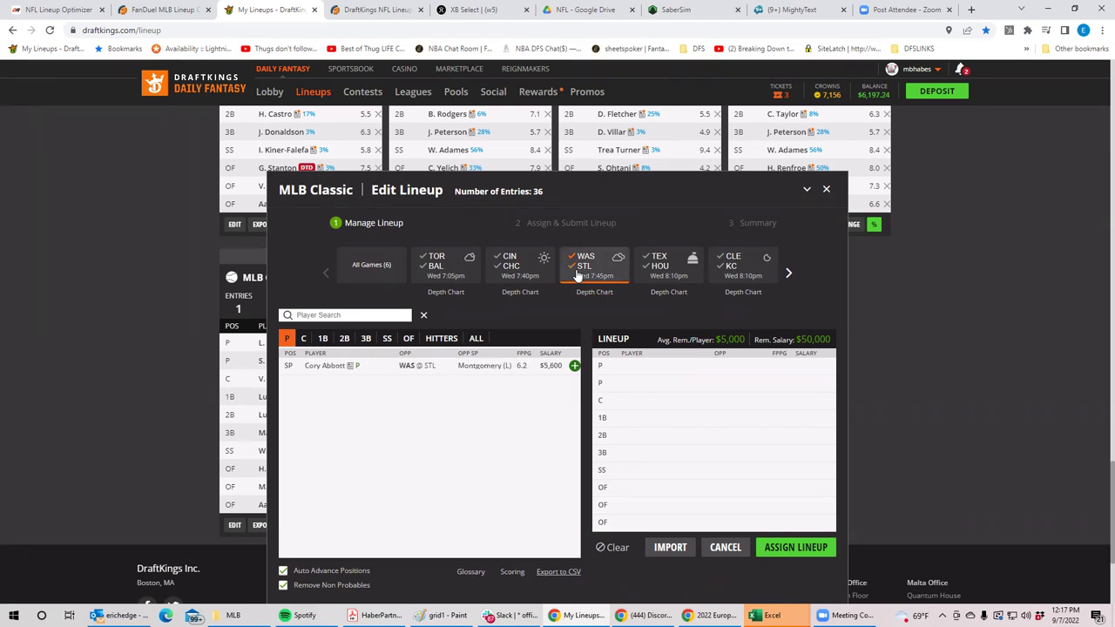
pyautogui.click(583, 260)
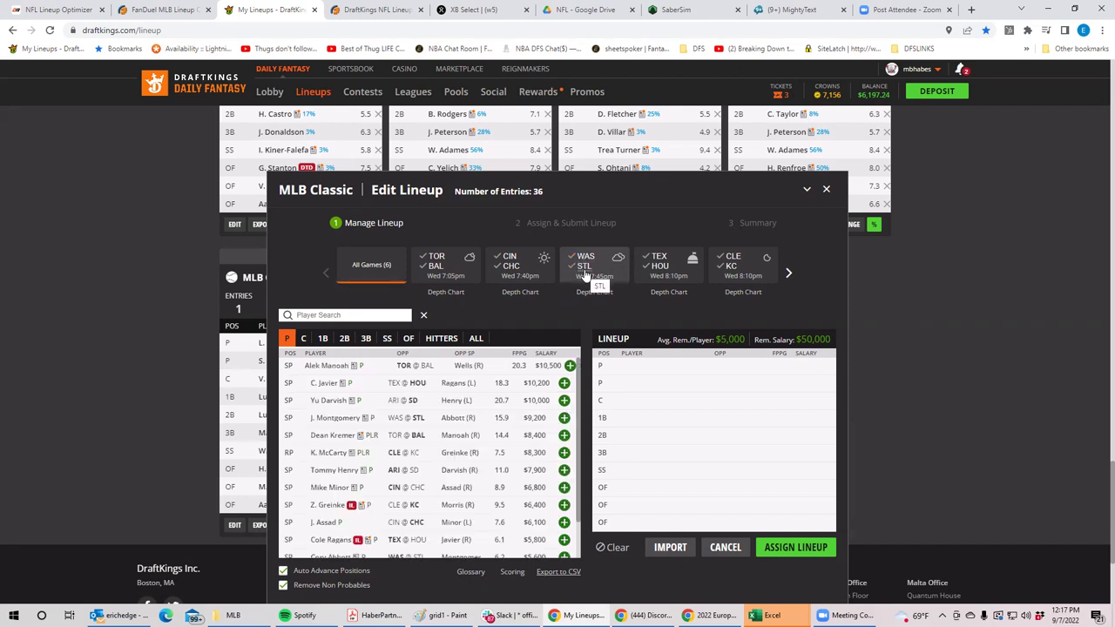
pyautogui.click(583, 272)
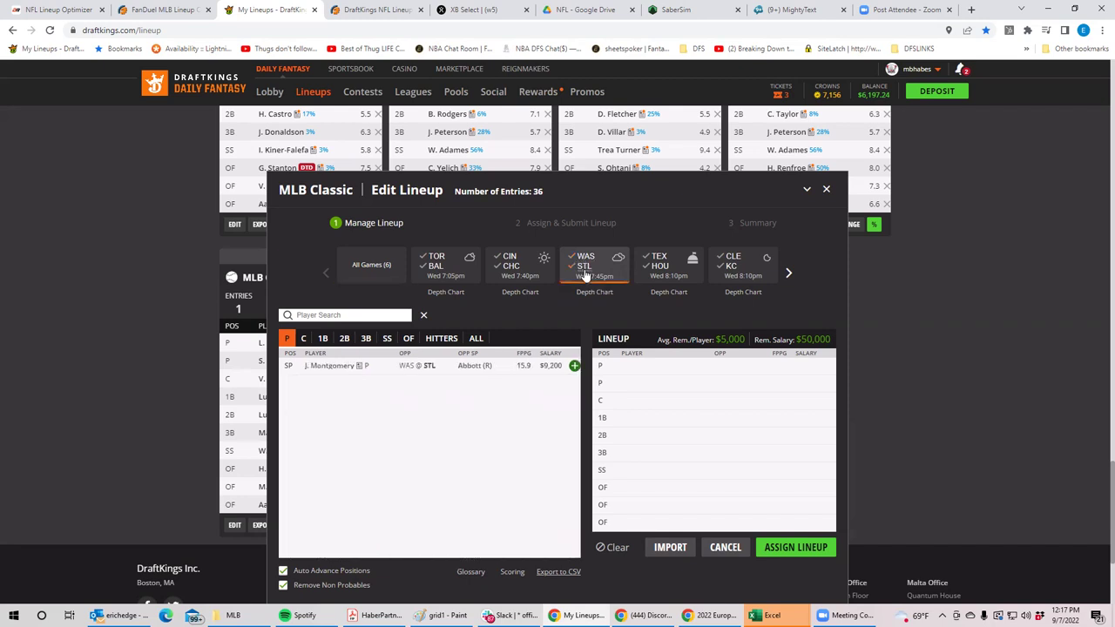
pyautogui.click(444, 341)
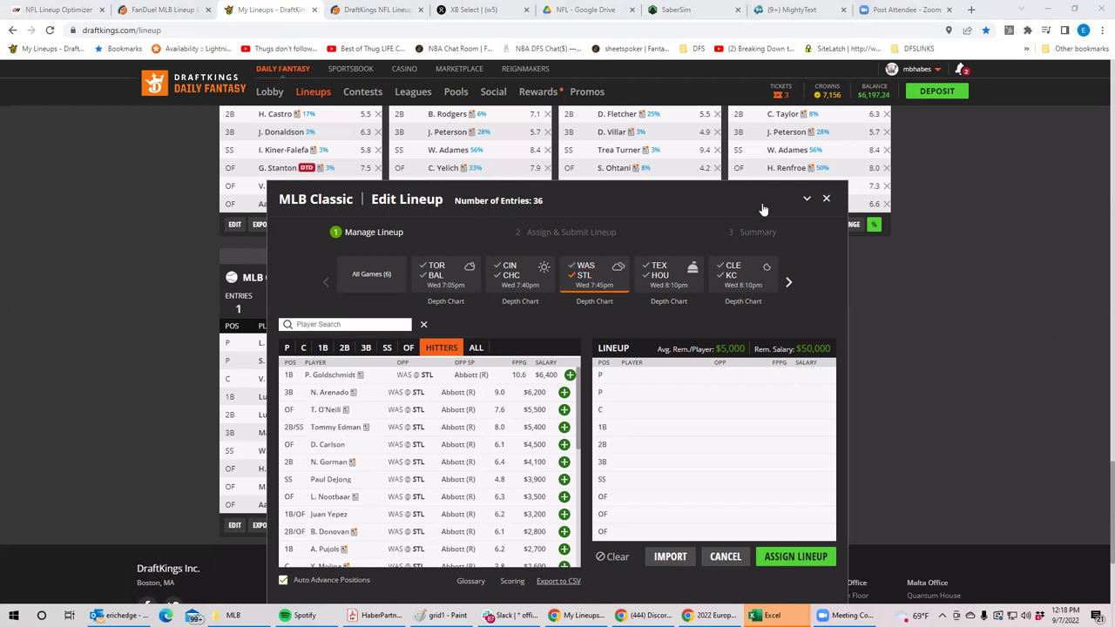
pyautogui.click(584, 277)
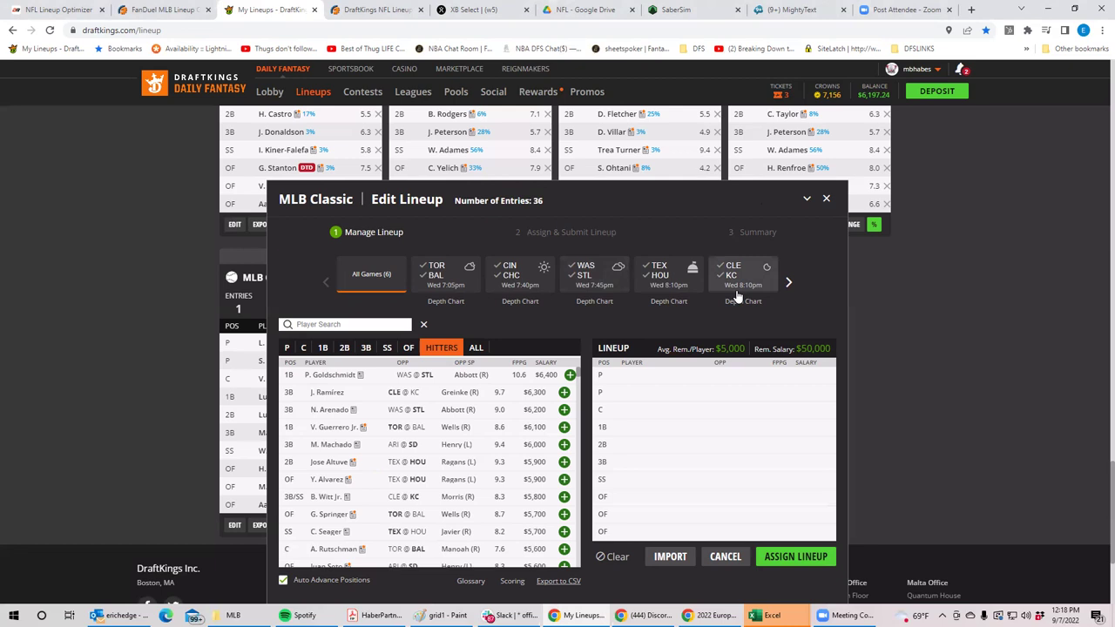
# - List the pitchers in the TEX @ HOU game and add C. Javier to the lineup
pyautogui.click(288, 349)
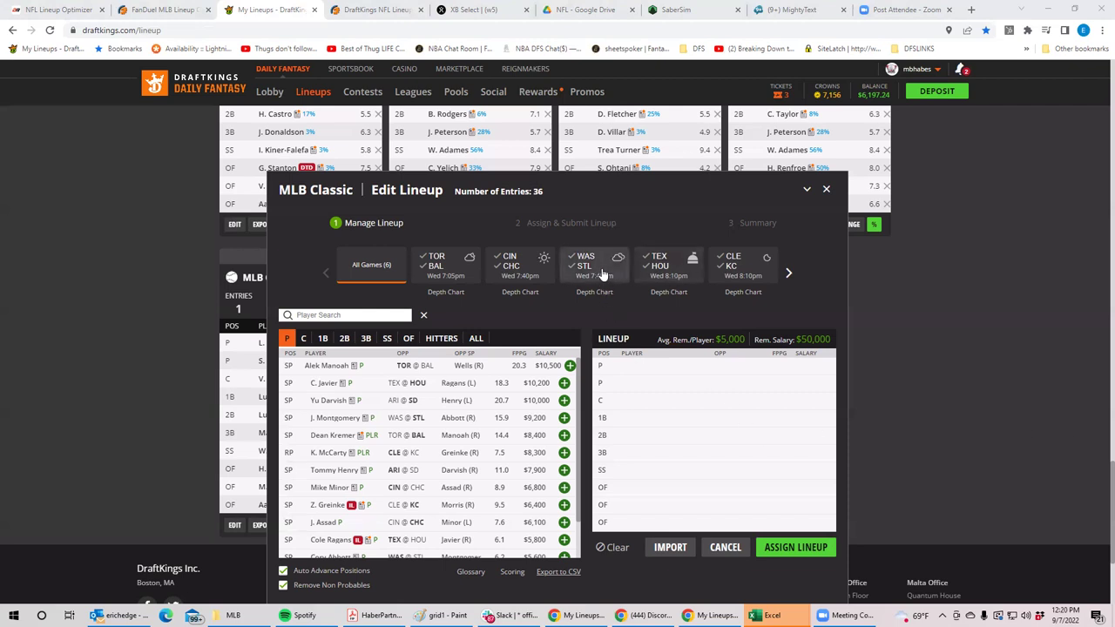
pyautogui.click(663, 271)
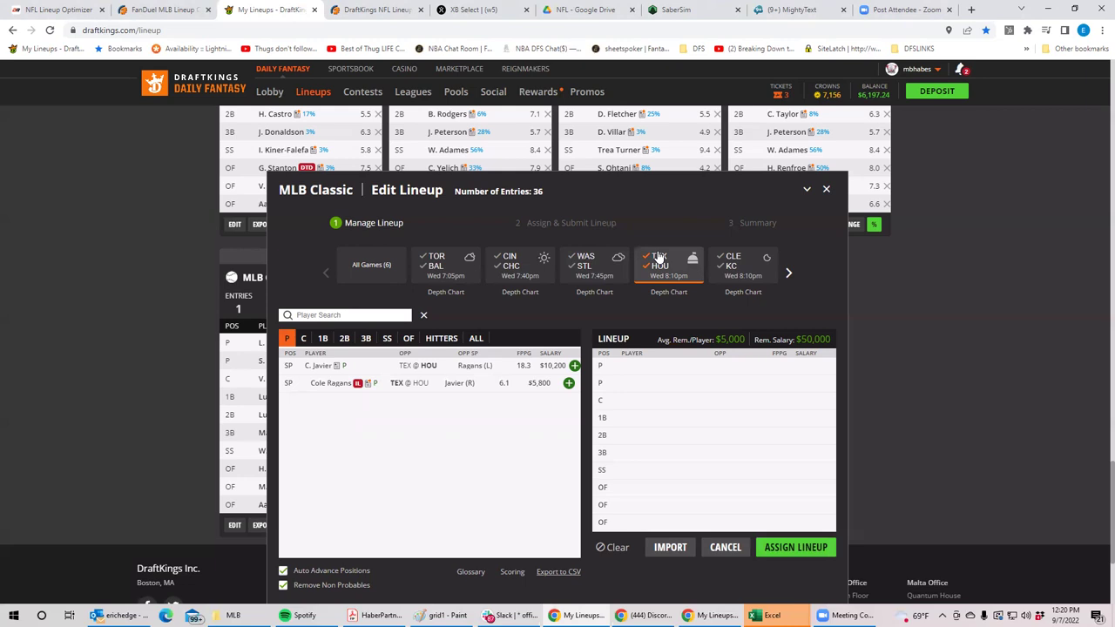
pyautogui.click(575, 365)
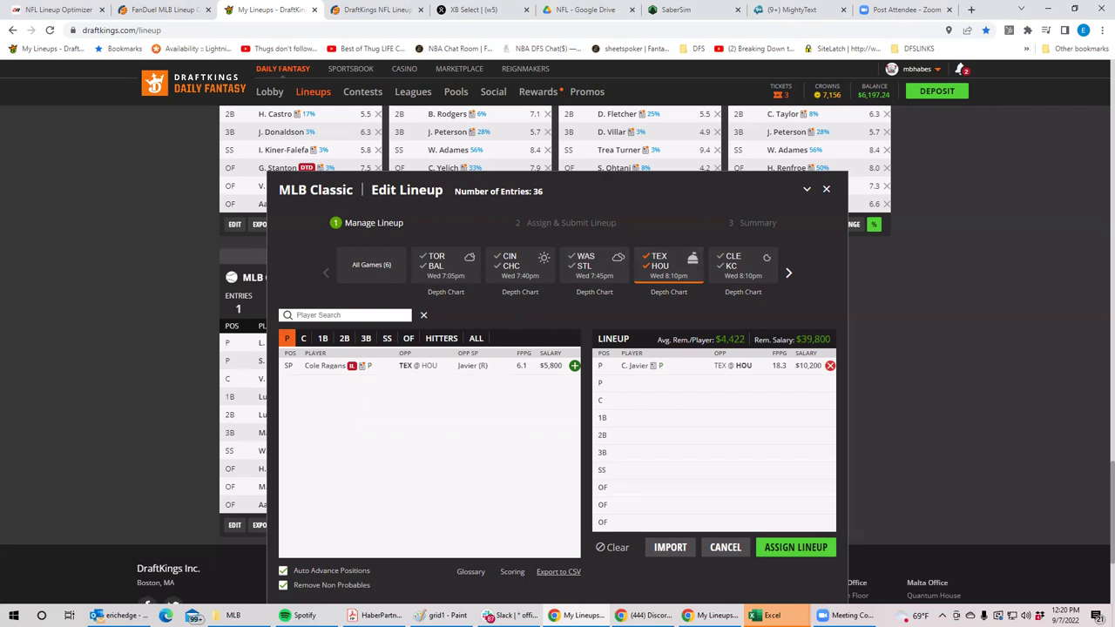
# - Examine the game log of TEX pitcher Cole Ragans and close his player card
pyautogui.click(319, 369)
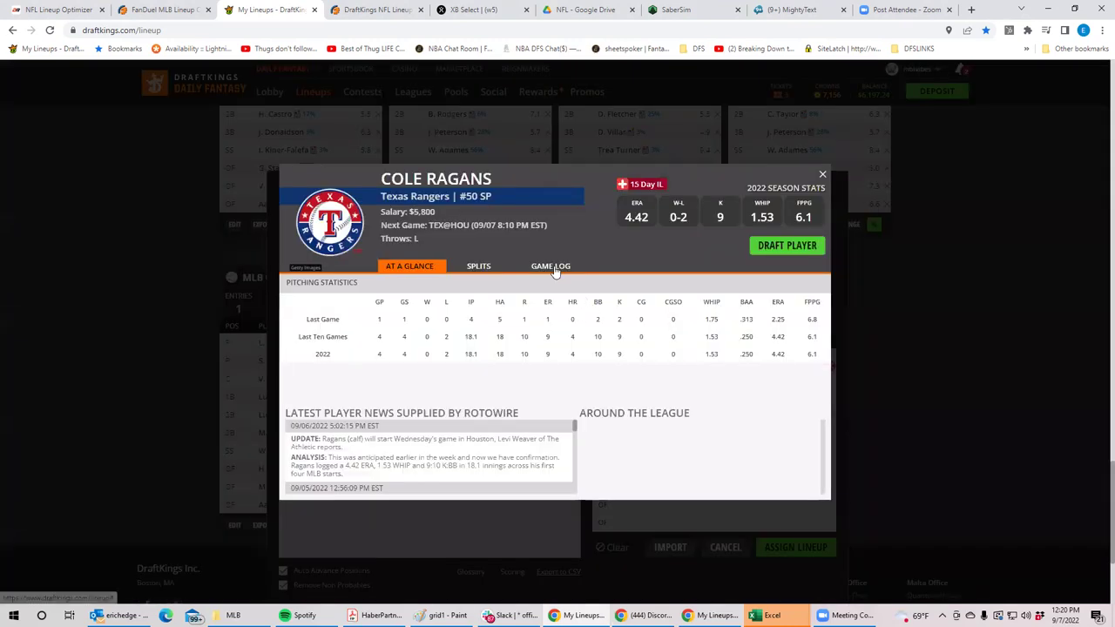
pyautogui.click(553, 269)
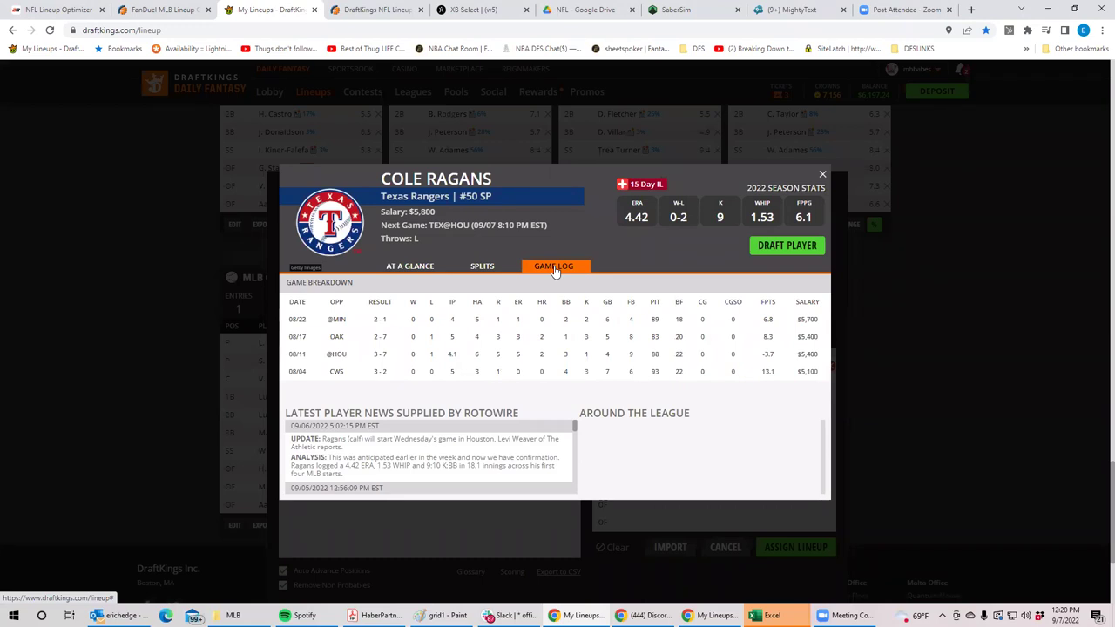
pyautogui.click(821, 176)
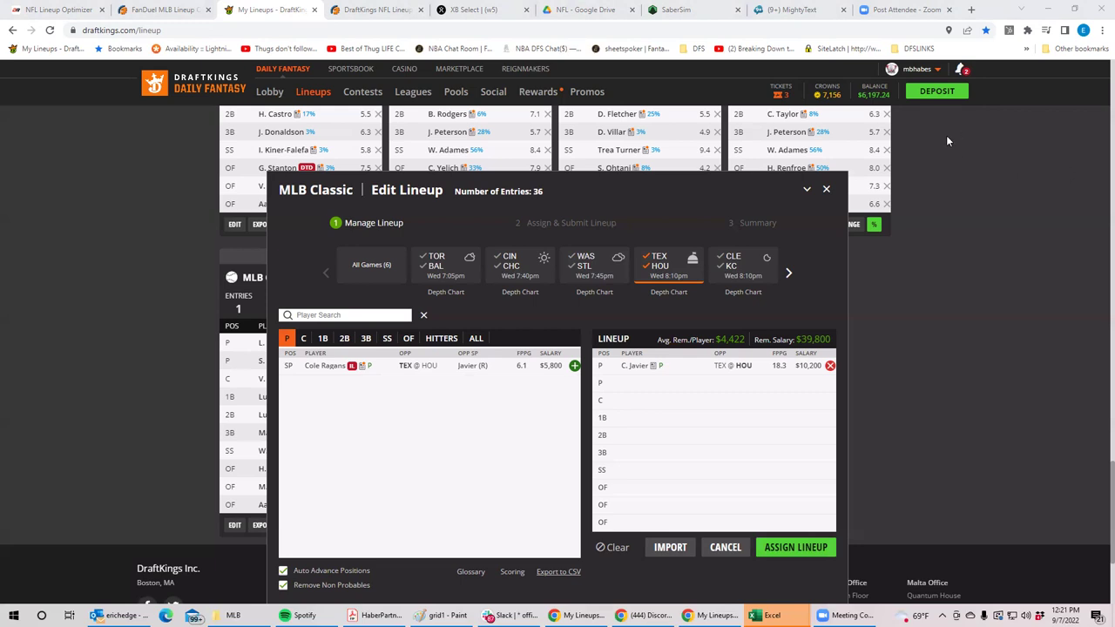
# - Add HOU hitters Jose Altuve at 2B, A. Bregman at 3B, Jeremy Peña at SS and T. Mancini at OF to the lineup
pyautogui.click(344, 338)
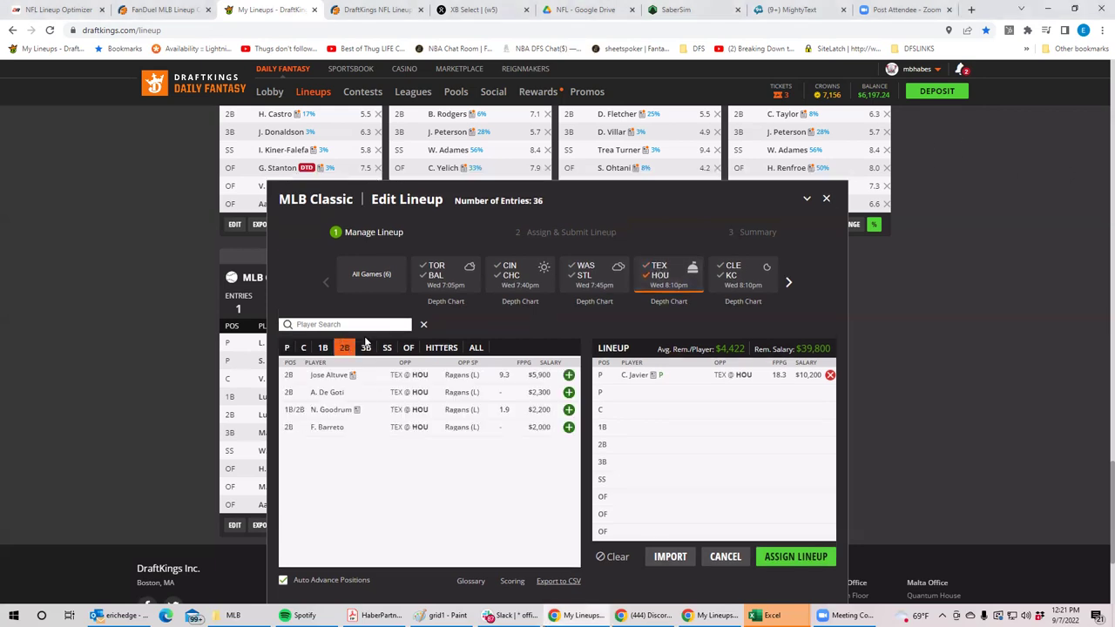
pyautogui.click(568, 375)
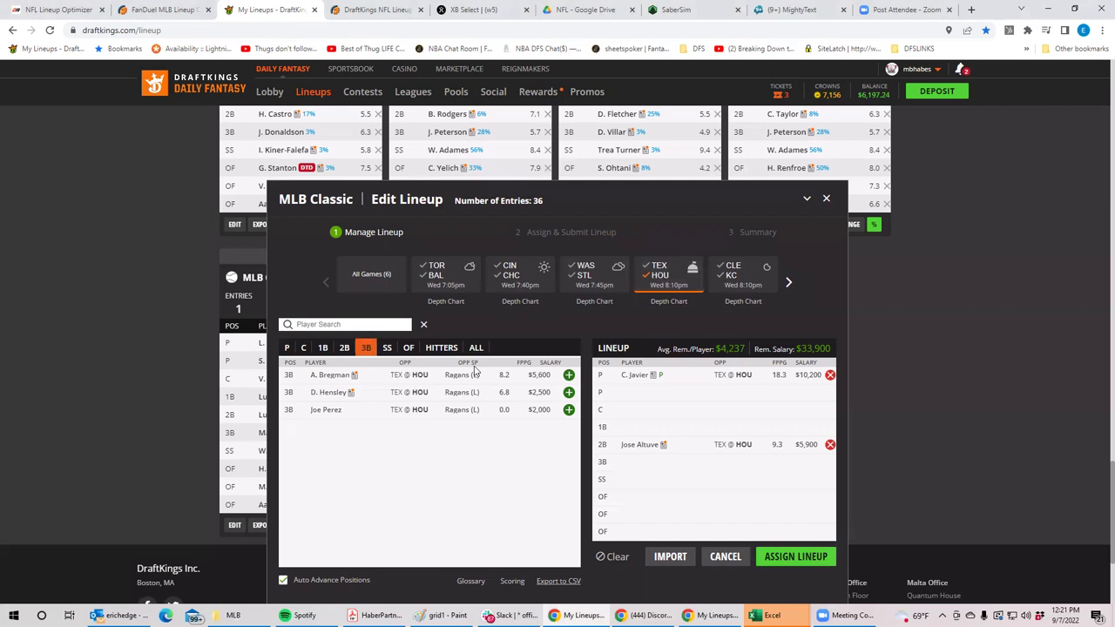
pyautogui.click(568, 374)
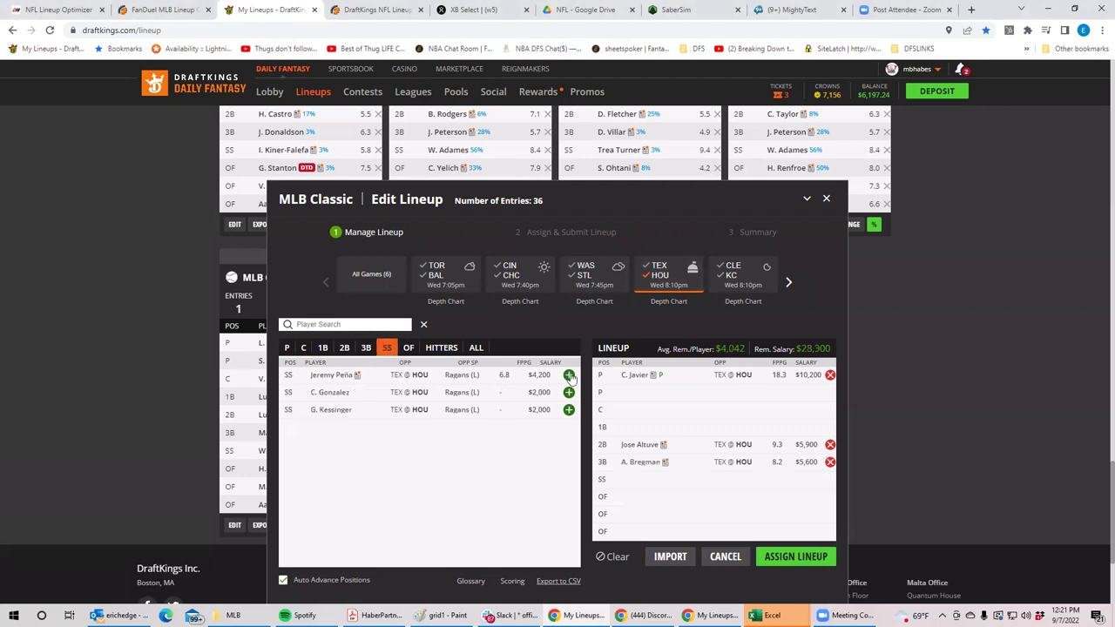
pyautogui.click(568, 374)
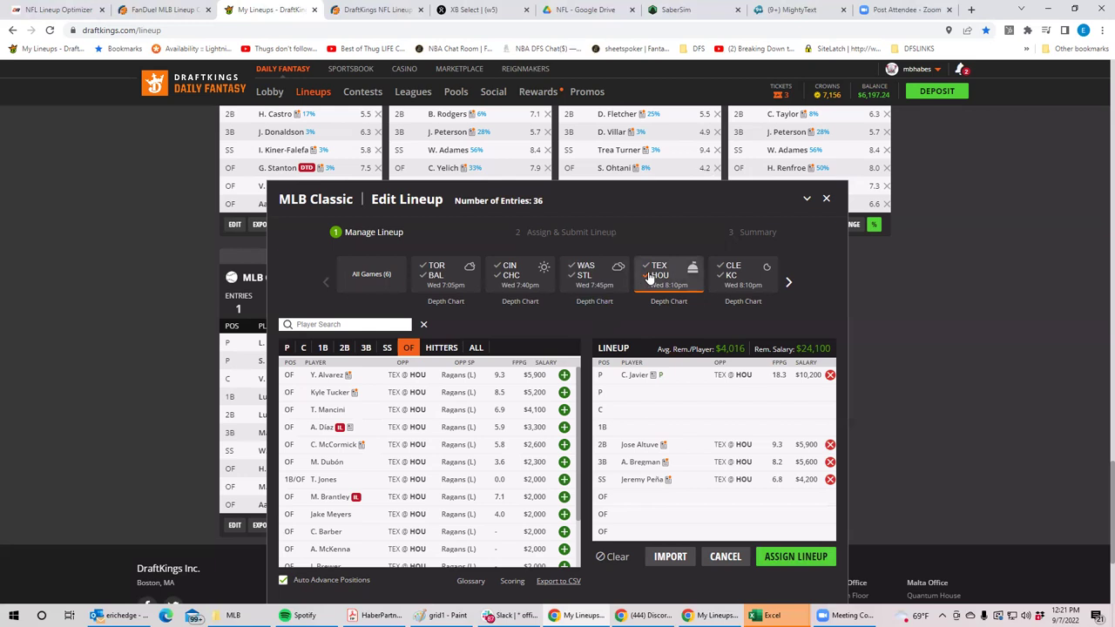
pyautogui.click(564, 410)
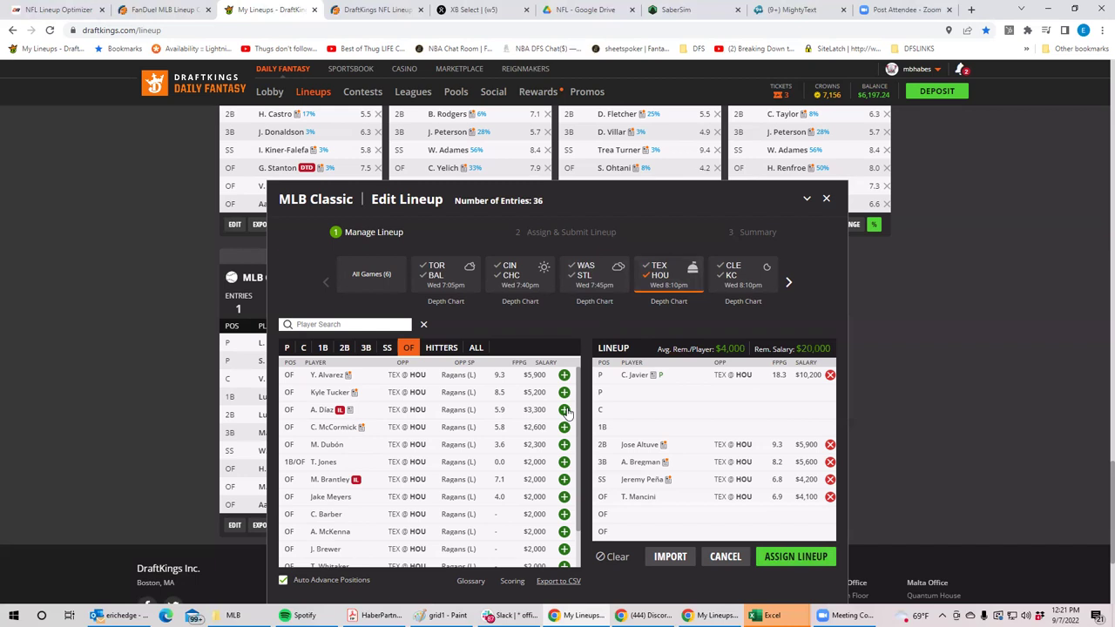
# - List the pitchers in the CLE @ KC game, examine Zack Greinke's statistics and news, and close his player card
pyautogui.click(659, 275)
pyautogui.click(734, 273)
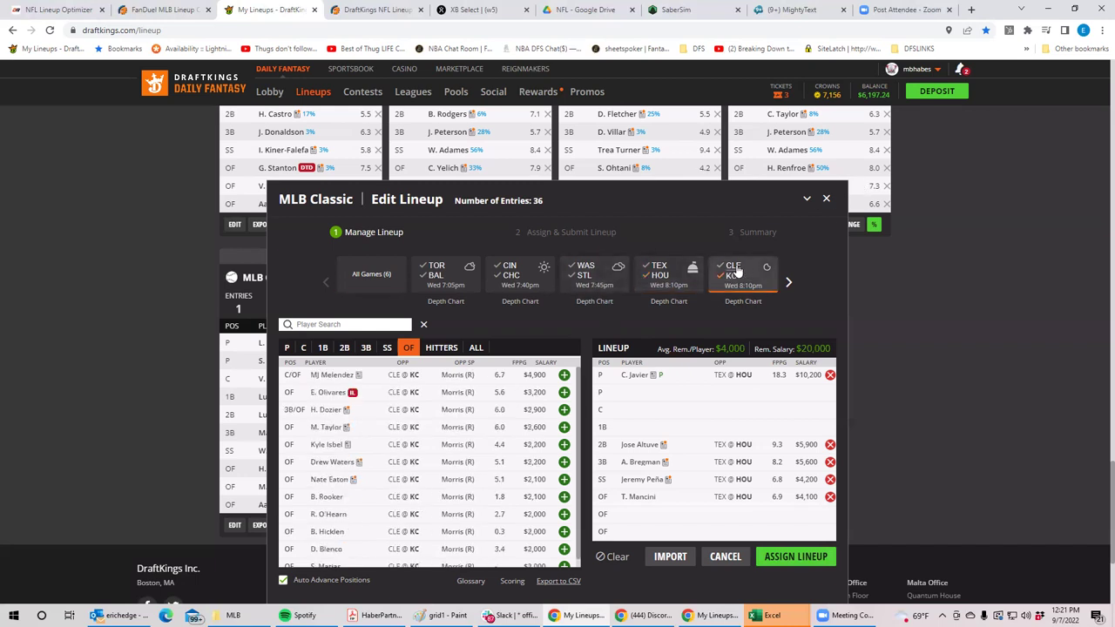
pyautogui.click(285, 348)
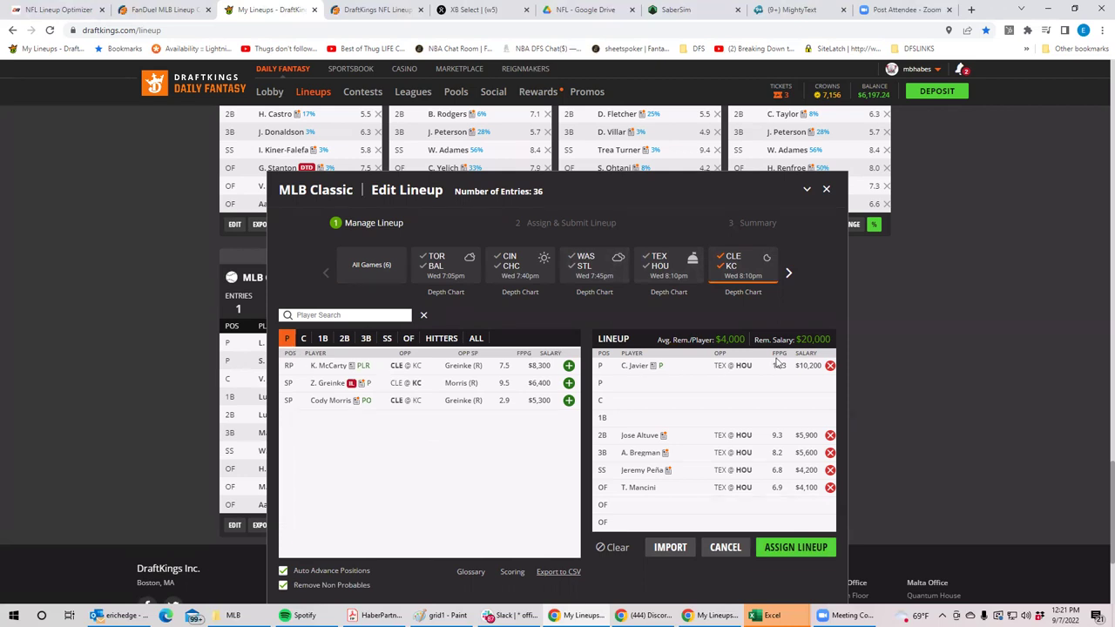
pyautogui.click(328, 384)
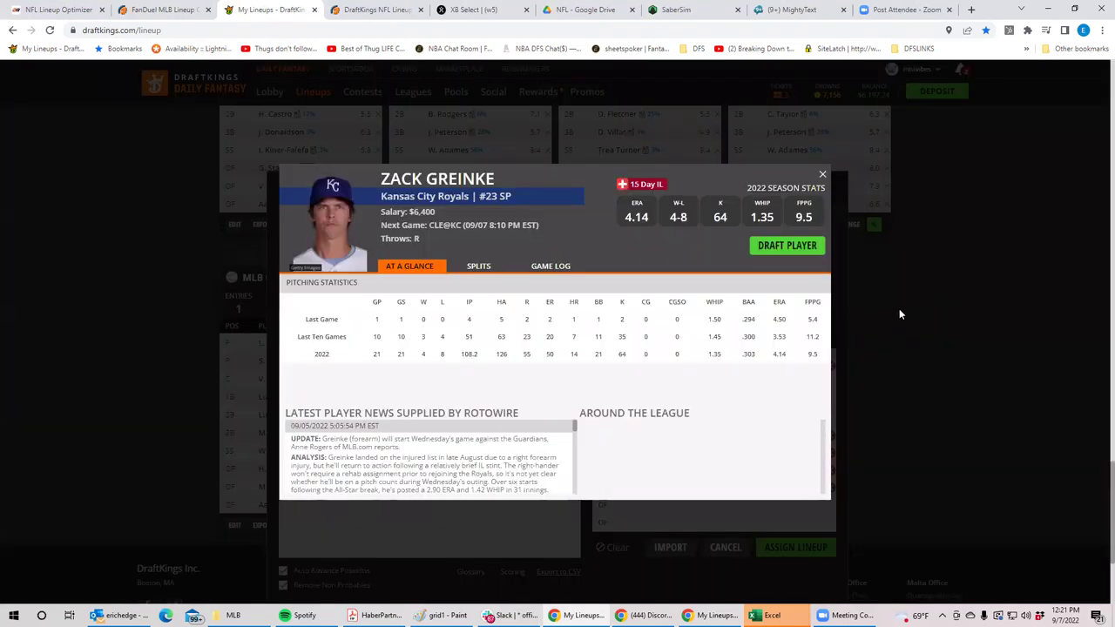
pyautogui.click(822, 178)
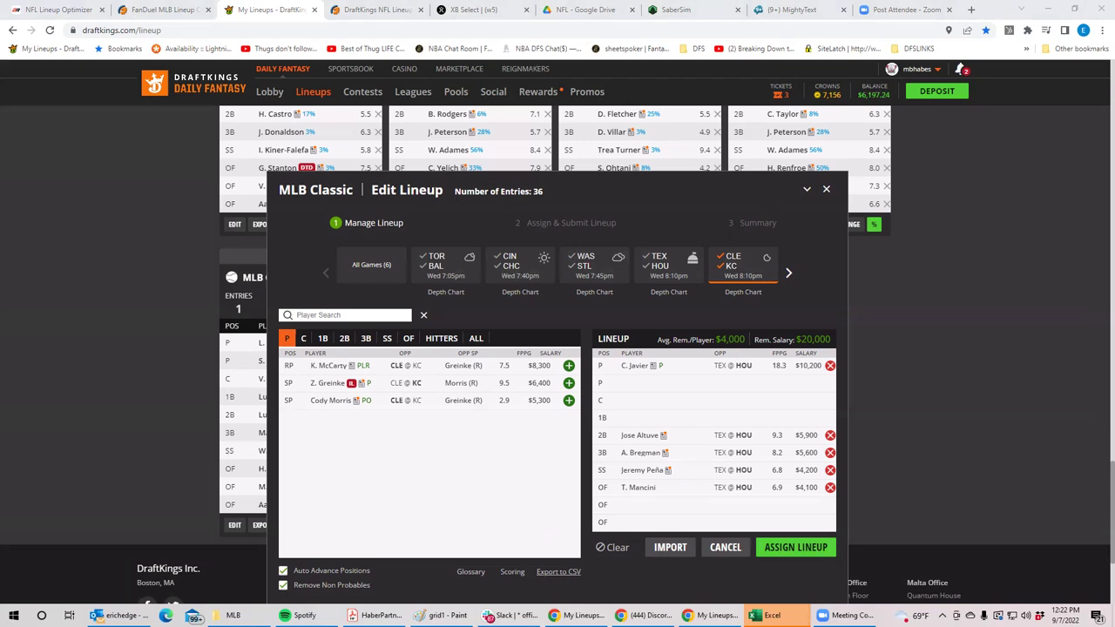
# - Remove HOU hitters T. Mancini, Jeremy Peña, A. Bregman and Jose Altuve from the lineup, keeping only C. Javier
pyautogui.click(832, 491)
pyautogui.click(830, 479)
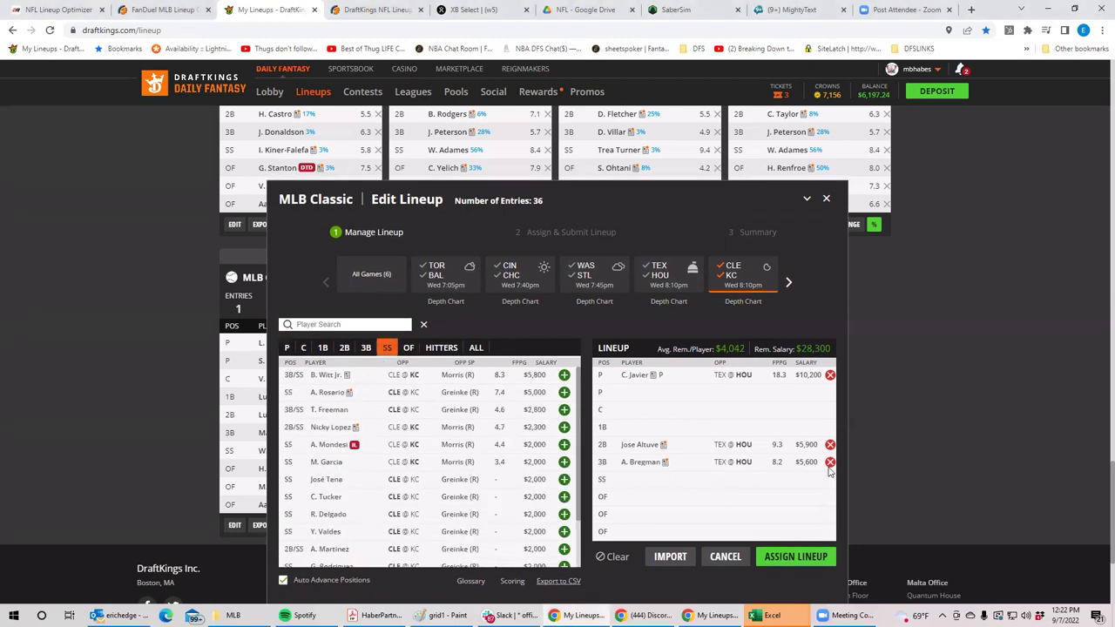
pyautogui.click(830, 462)
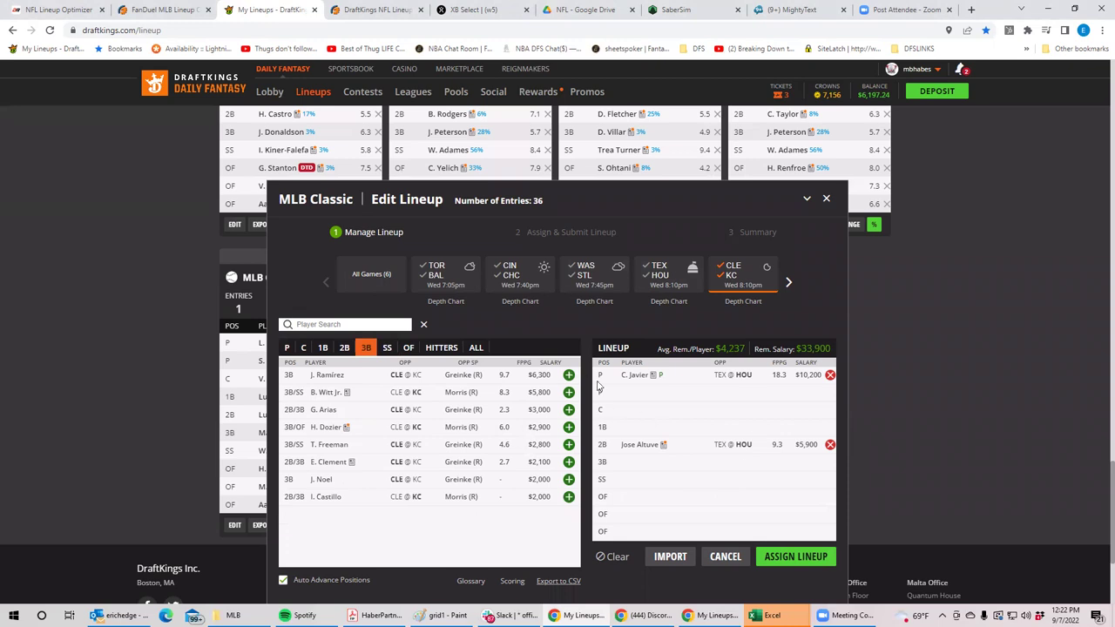
pyautogui.click(829, 444)
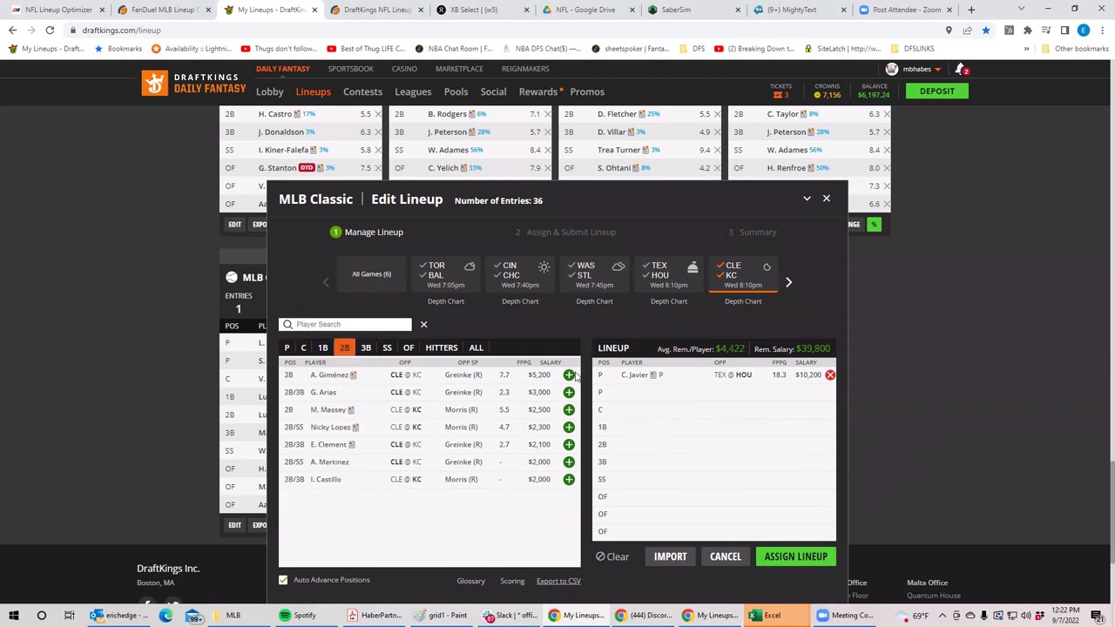
# - Add CLE hitters A. Giménez at 2B, J. Ramírez at 3B and Steven Kwan at OF to the lineup
pyautogui.click(568, 375)
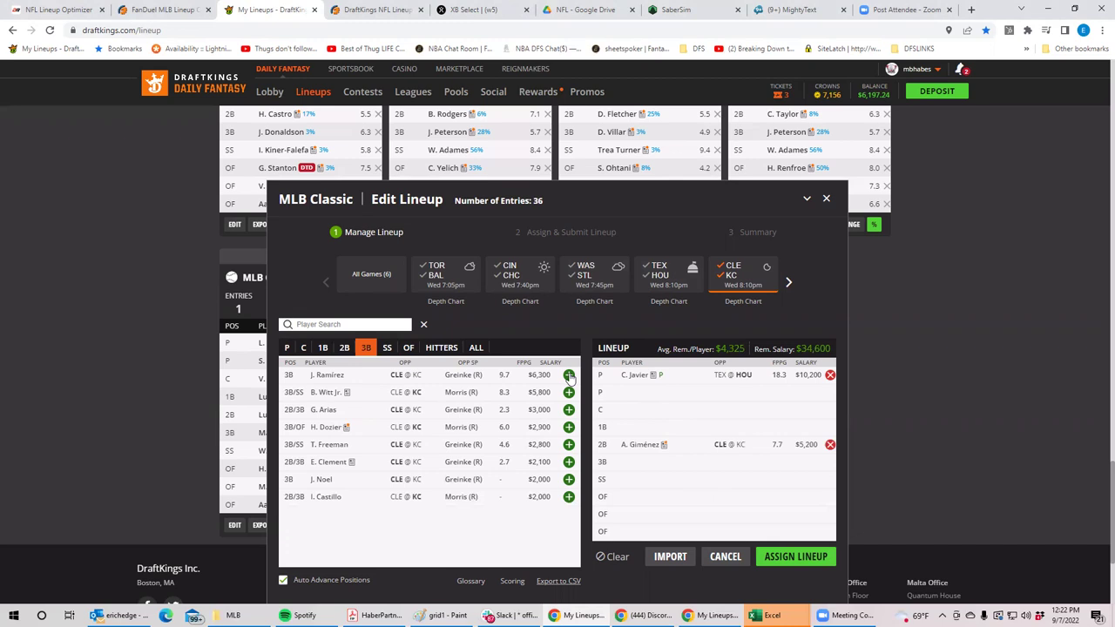
pyautogui.click(568, 374)
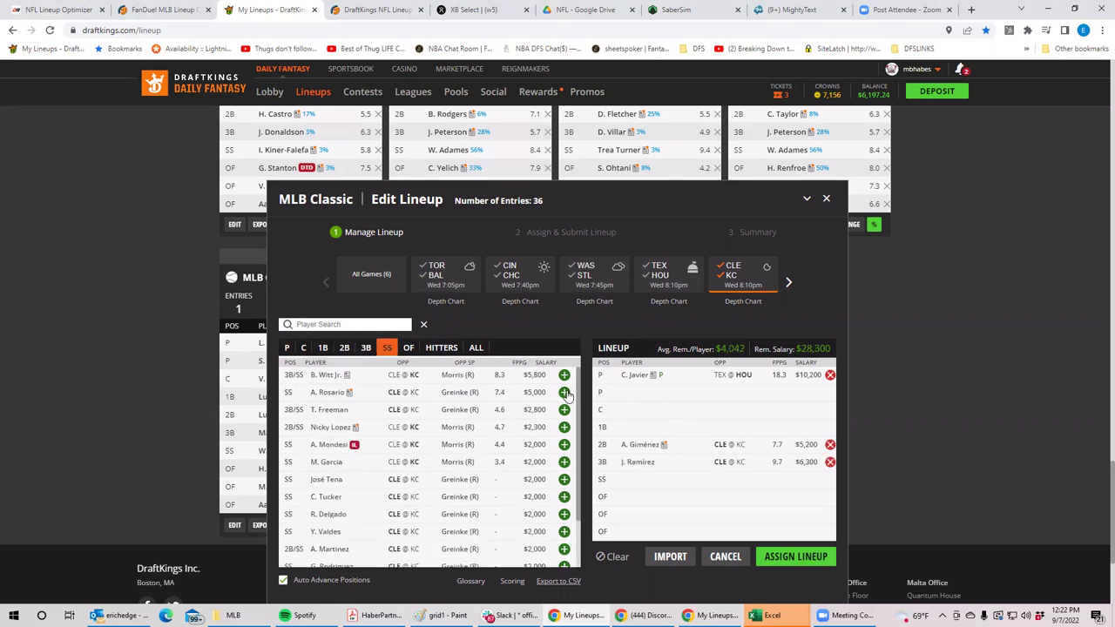
pyautogui.click(407, 349)
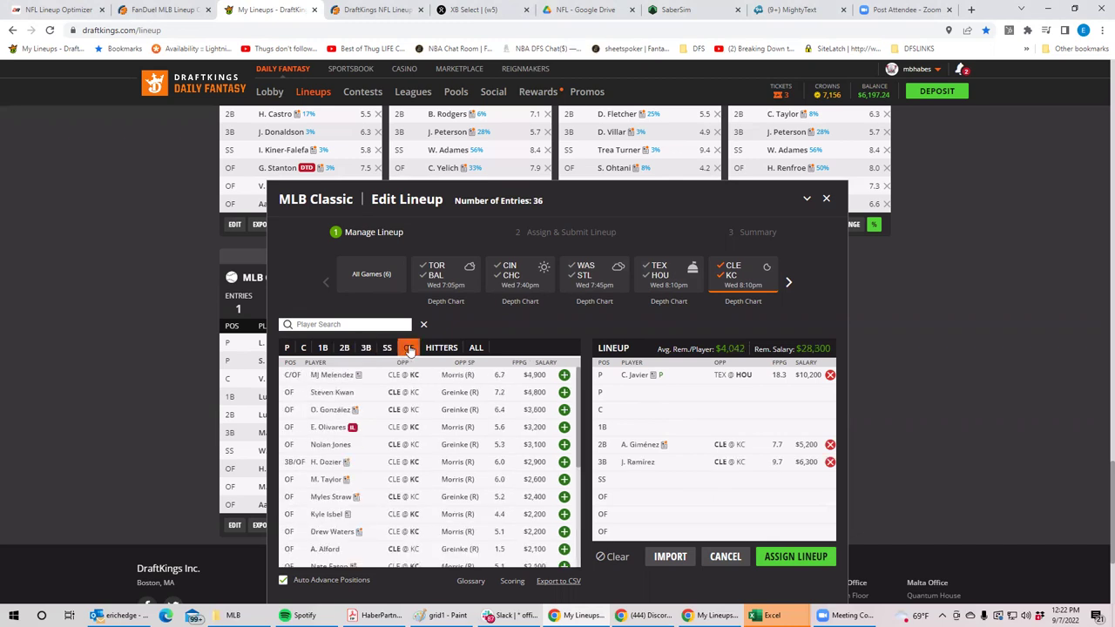
pyautogui.click(565, 392)
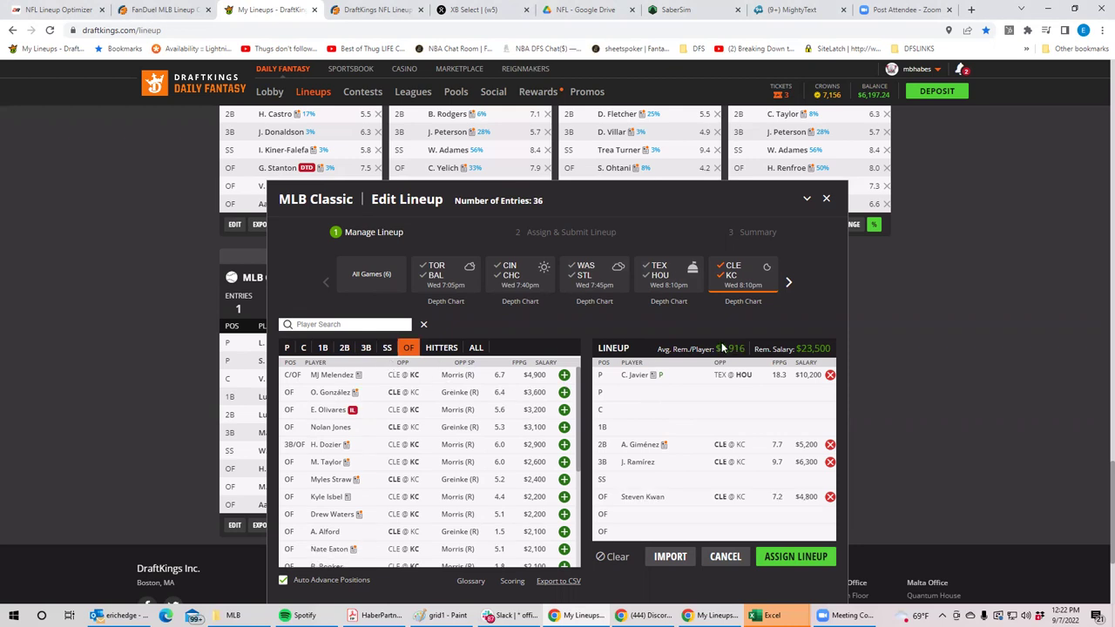
# - Clear the CLE @ KC filter and list the pitchers in the ARI @ SD game
pyautogui.click(725, 275)
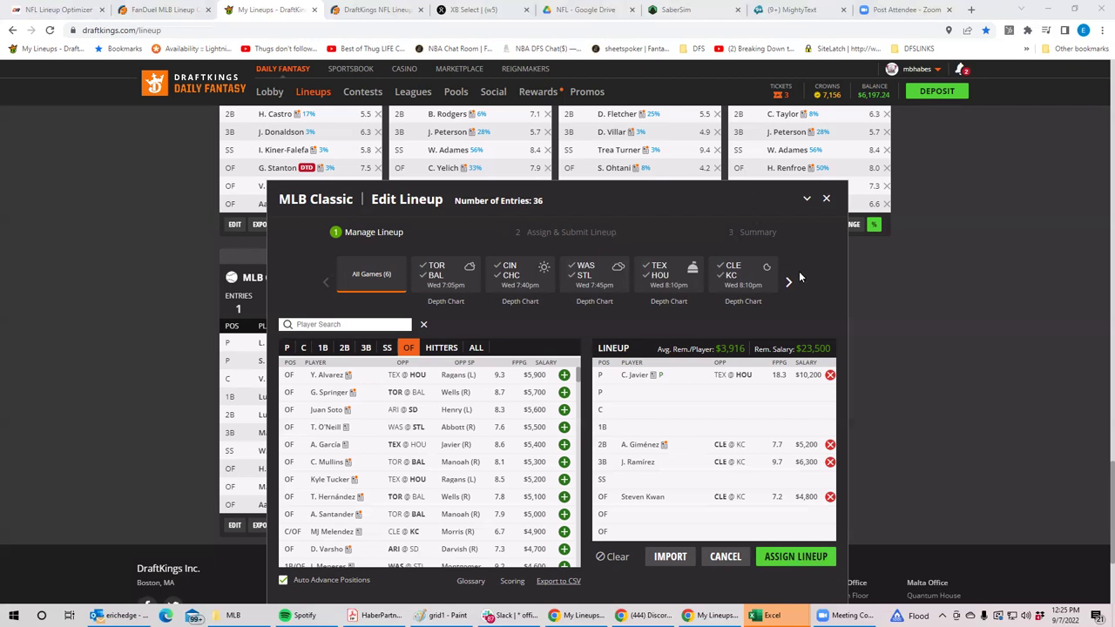
pyautogui.click(739, 277)
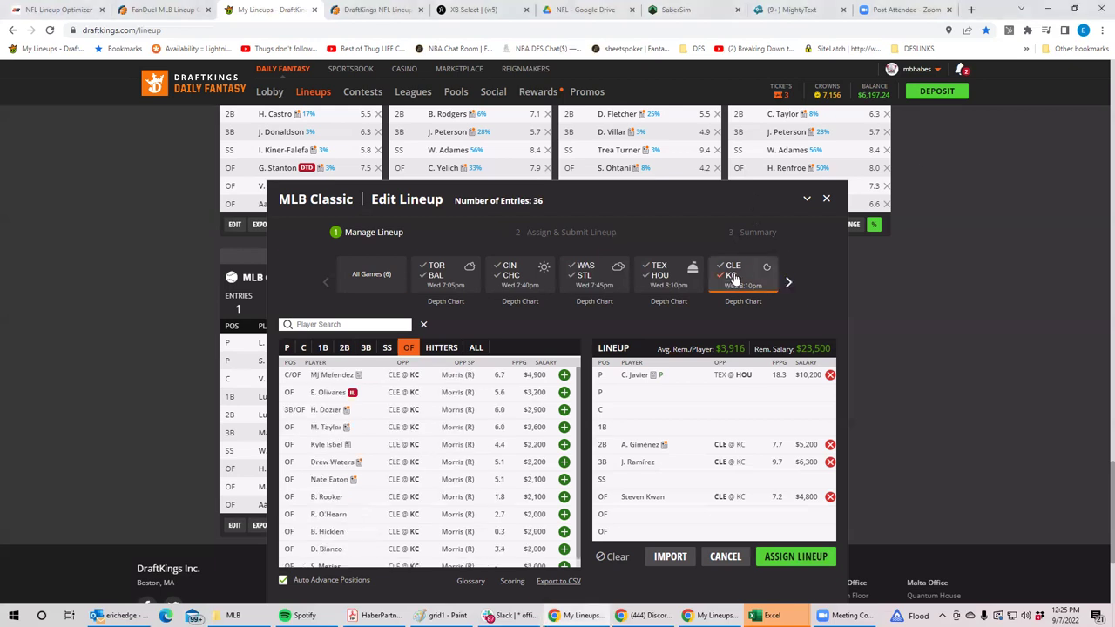
pyautogui.click(733, 277)
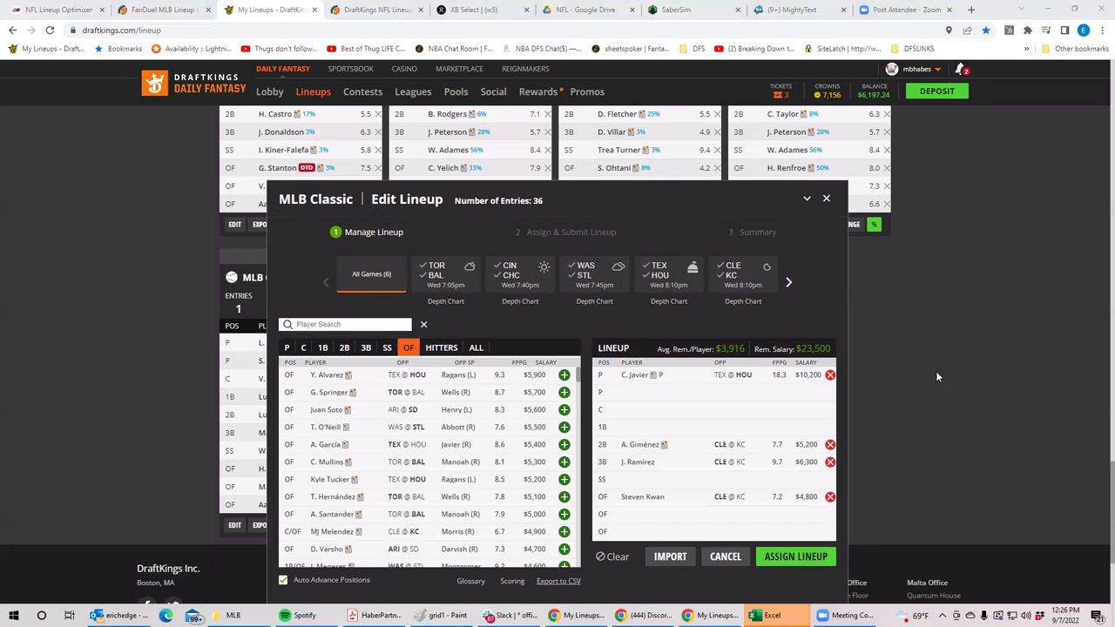
pyautogui.click(789, 284)
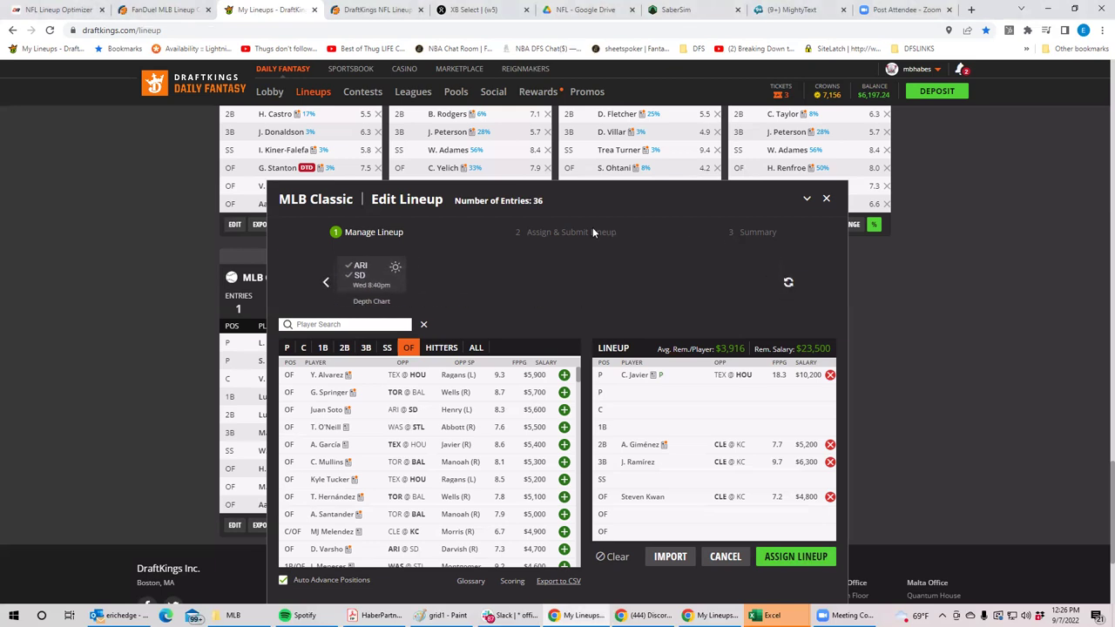
pyautogui.click(359, 272)
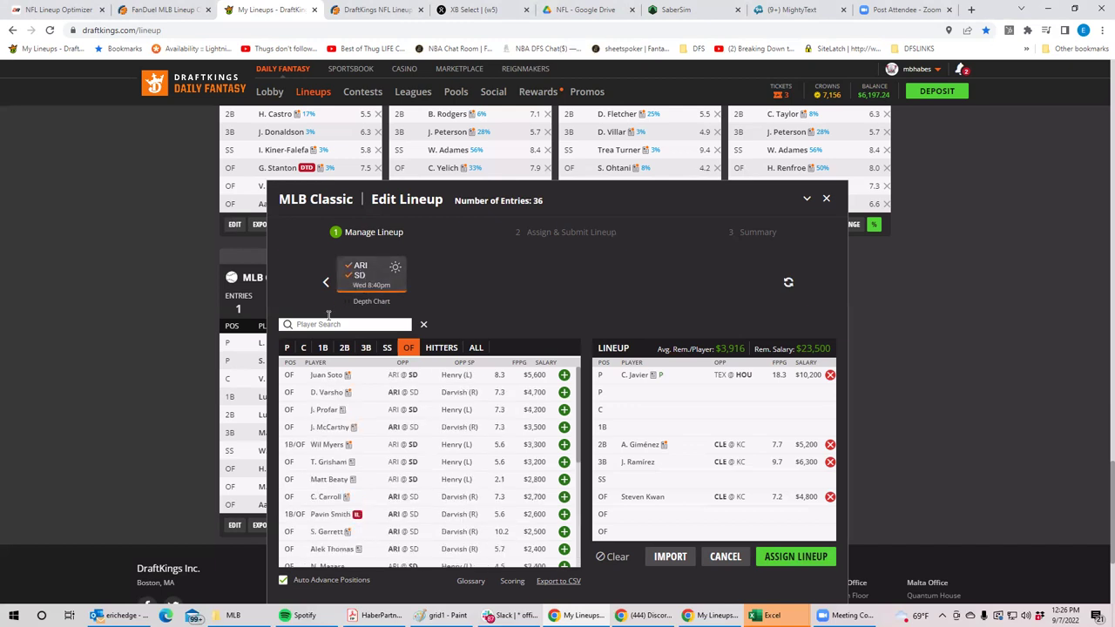
pyautogui.click(292, 350)
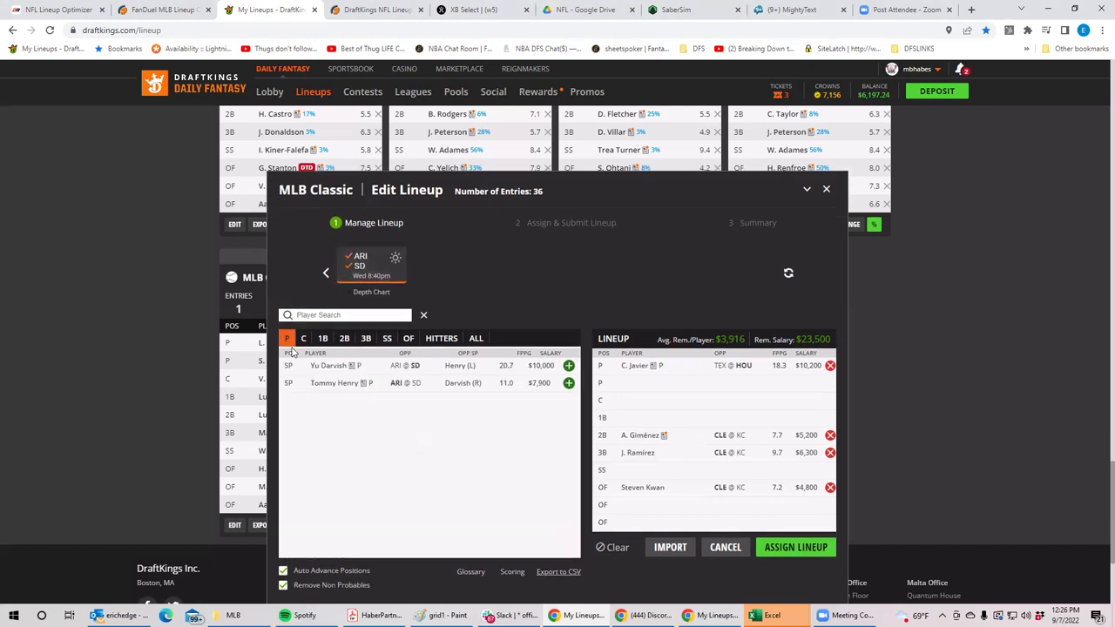
# - Remove CLE hitters Steven Kwan, J. Ramírez and A. Giménez from the lineup and return to the ARI @ SD pitchers
pyautogui.click(830, 489)
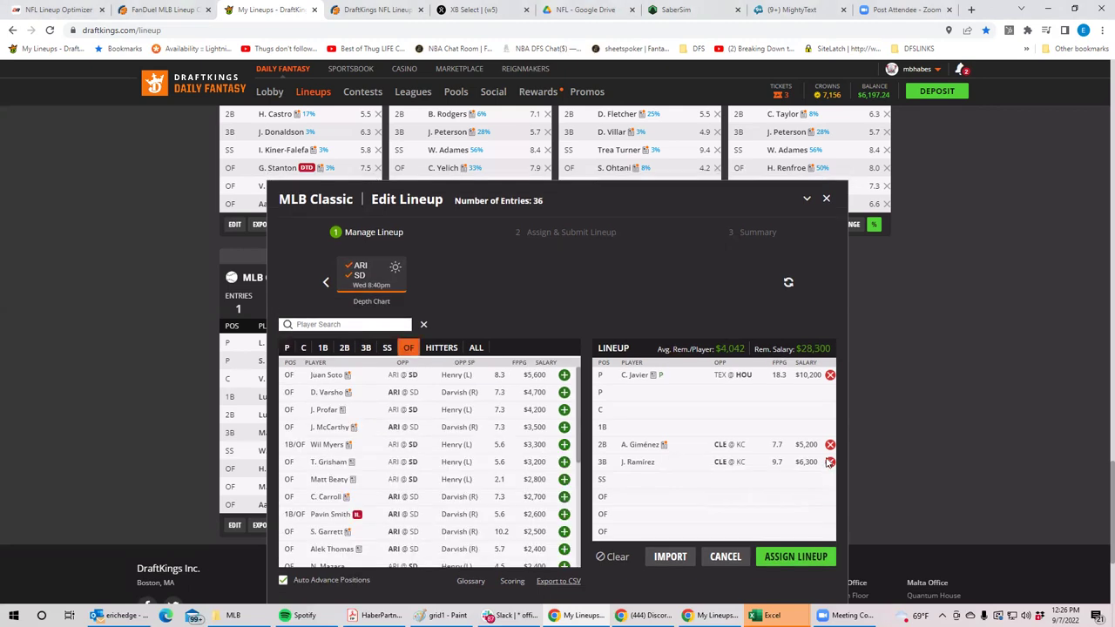
pyautogui.click(830, 462)
pyautogui.click(830, 445)
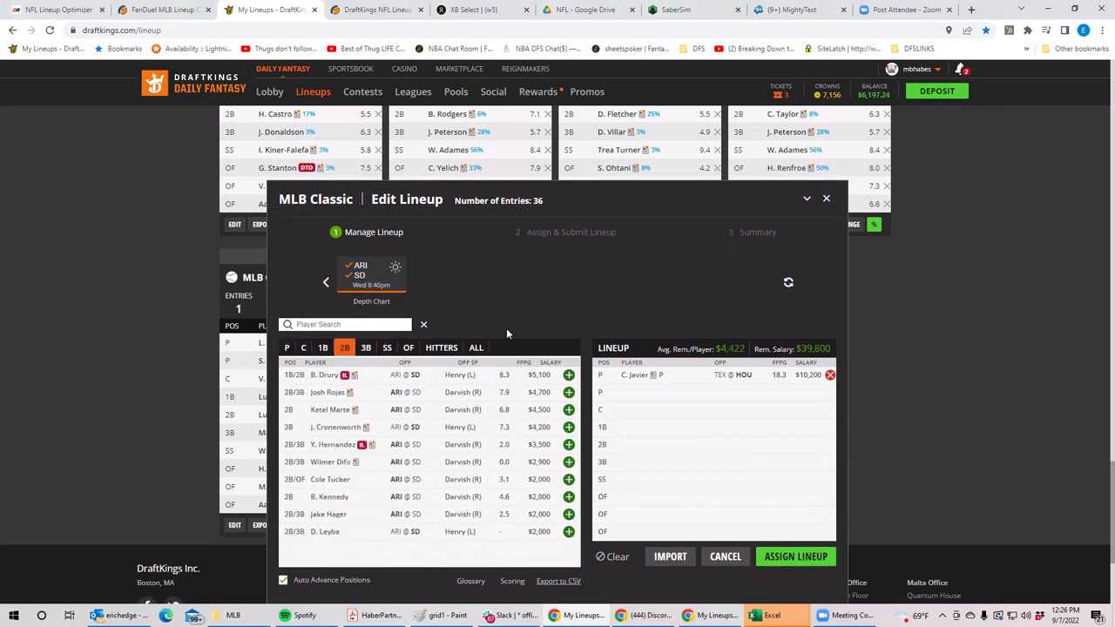
pyautogui.click(287, 347)
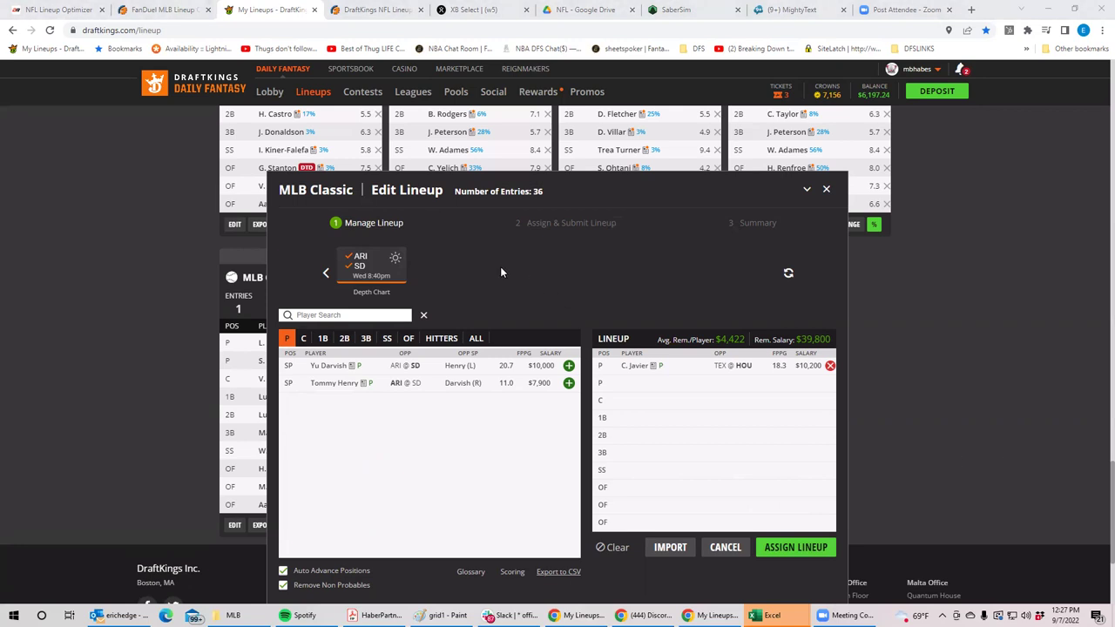
# - Filter to SD only and add Juan Soto at OF, M. Machado at 3B, Josh Bell at 1B and J. Cronenworth at 2B
pyautogui.click(373, 262)
pyautogui.click(406, 340)
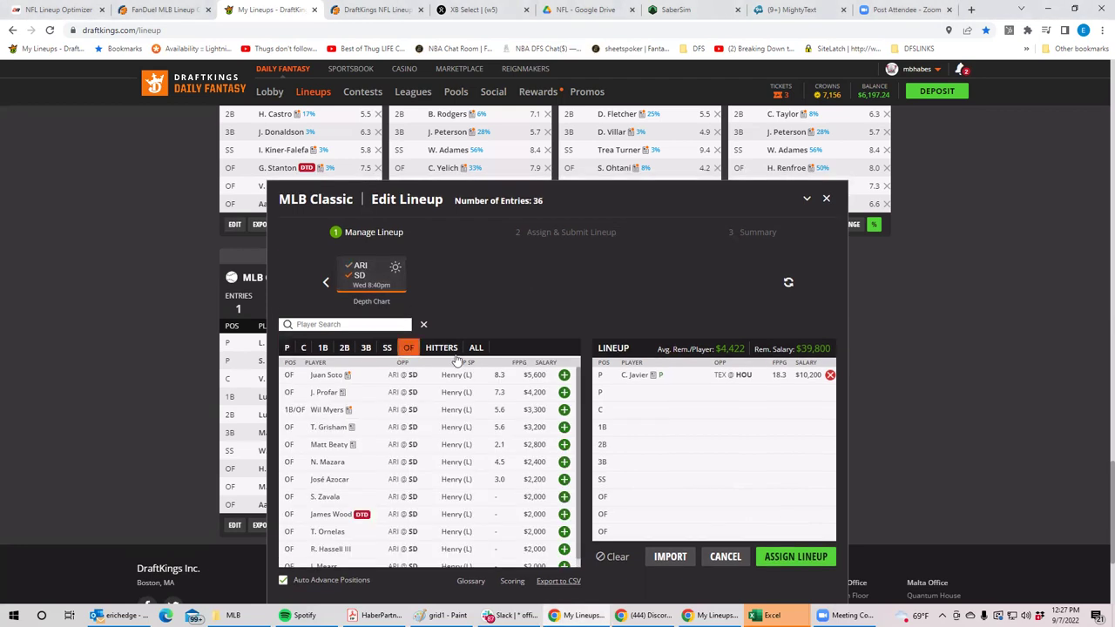
pyautogui.click(567, 375)
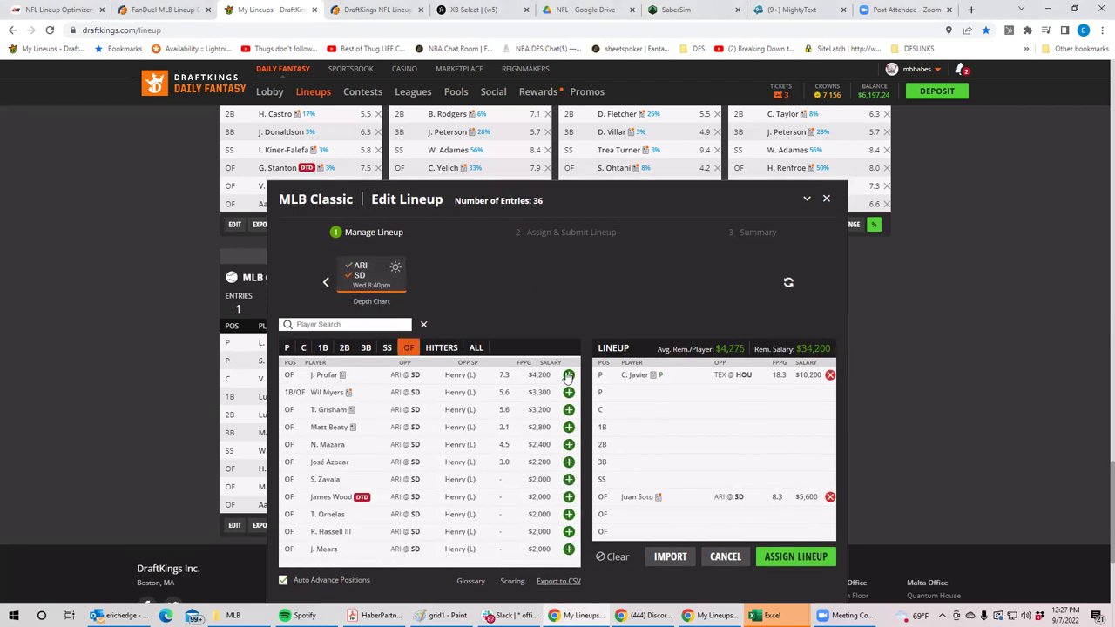
pyautogui.click(366, 348)
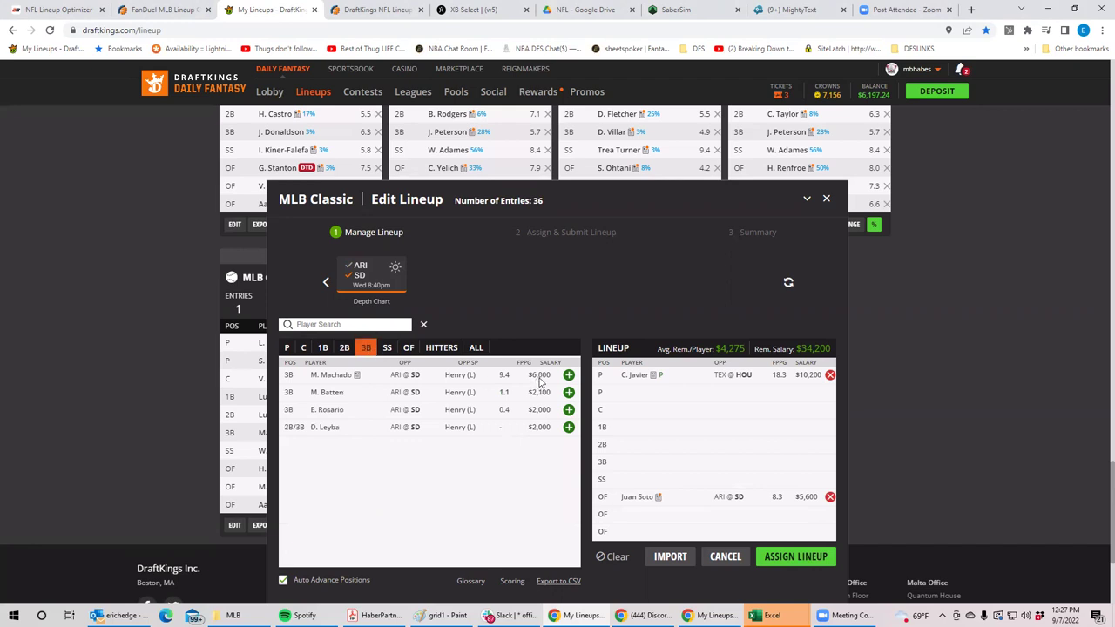
pyautogui.click(568, 375)
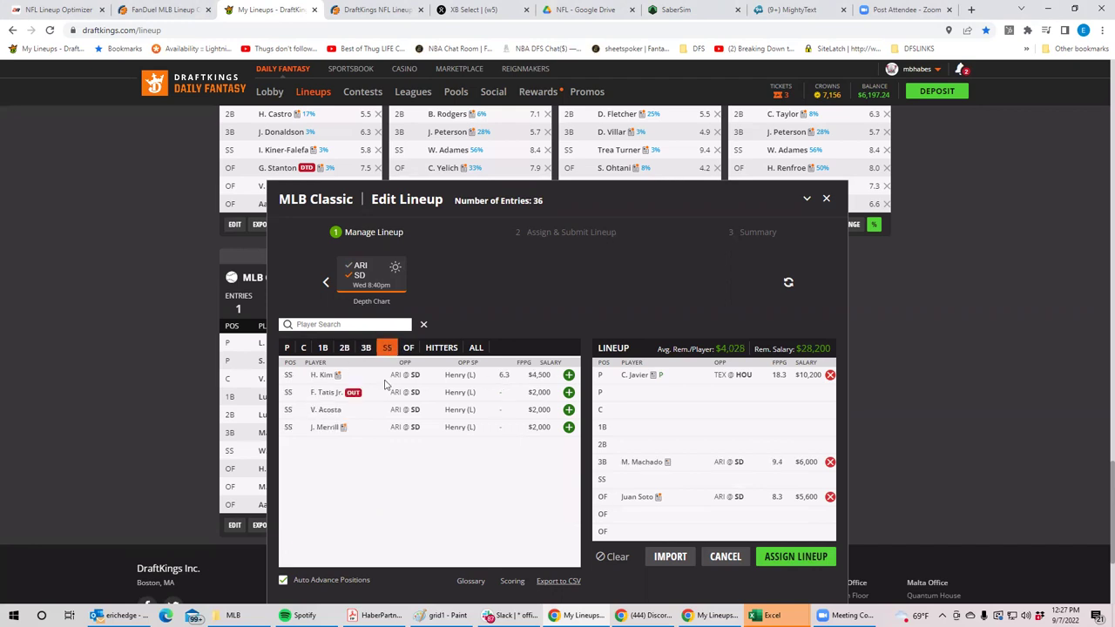
pyautogui.click(322, 348)
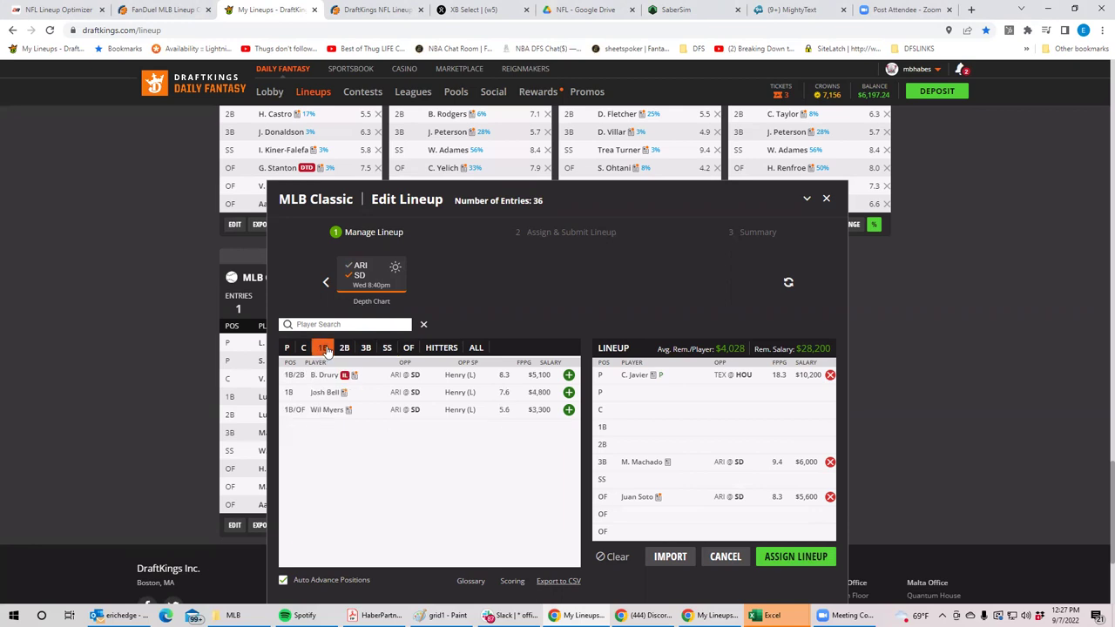
pyautogui.click(568, 392)
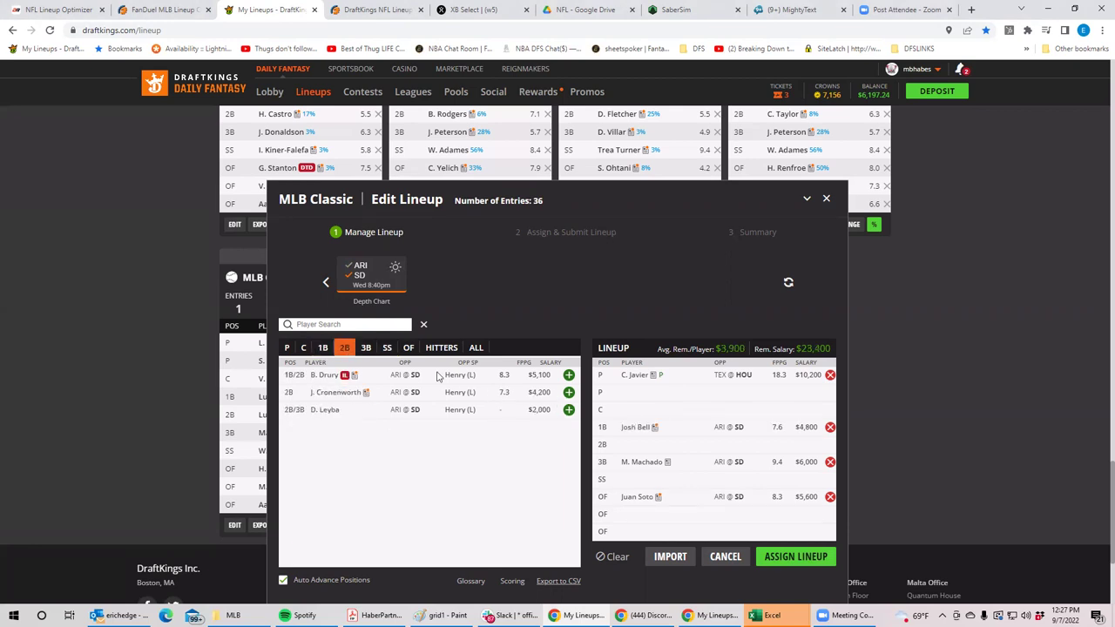
pyautogui.click(567, 393)
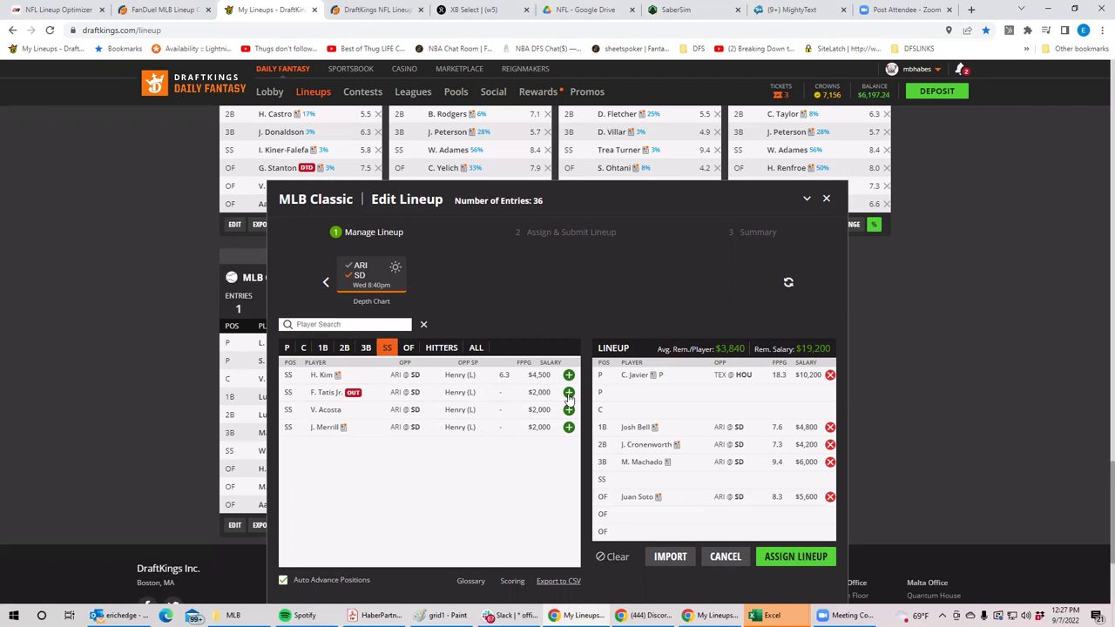
# - Switch the player list to all hitters and limit it to SD to review the remaining SD bats
pyautogui.click(379, 290)
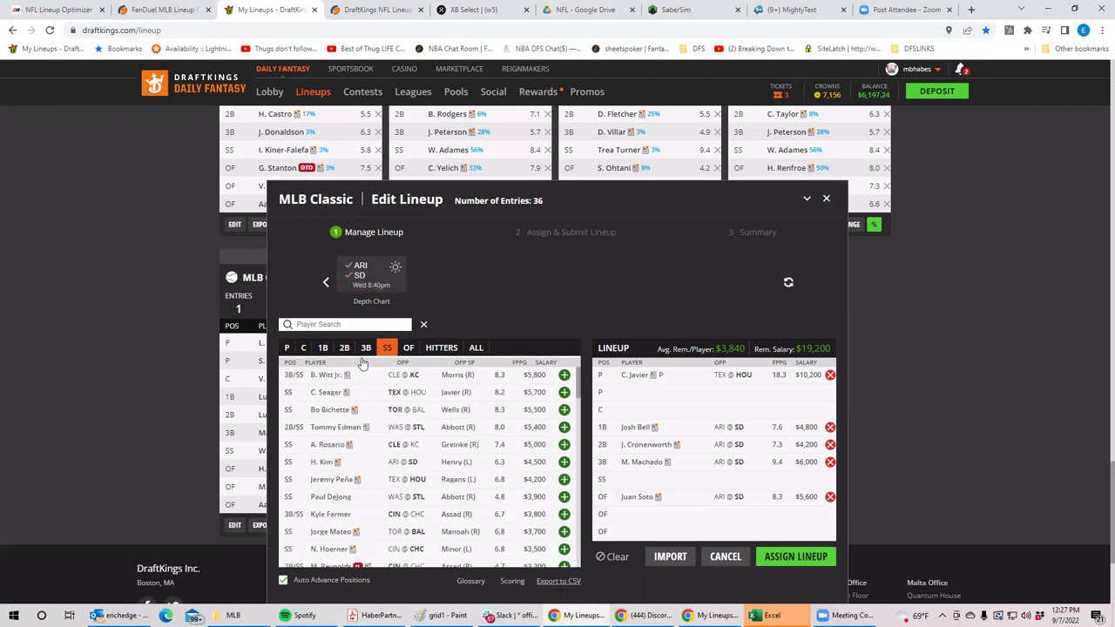
pyautogui.click(441, 348)
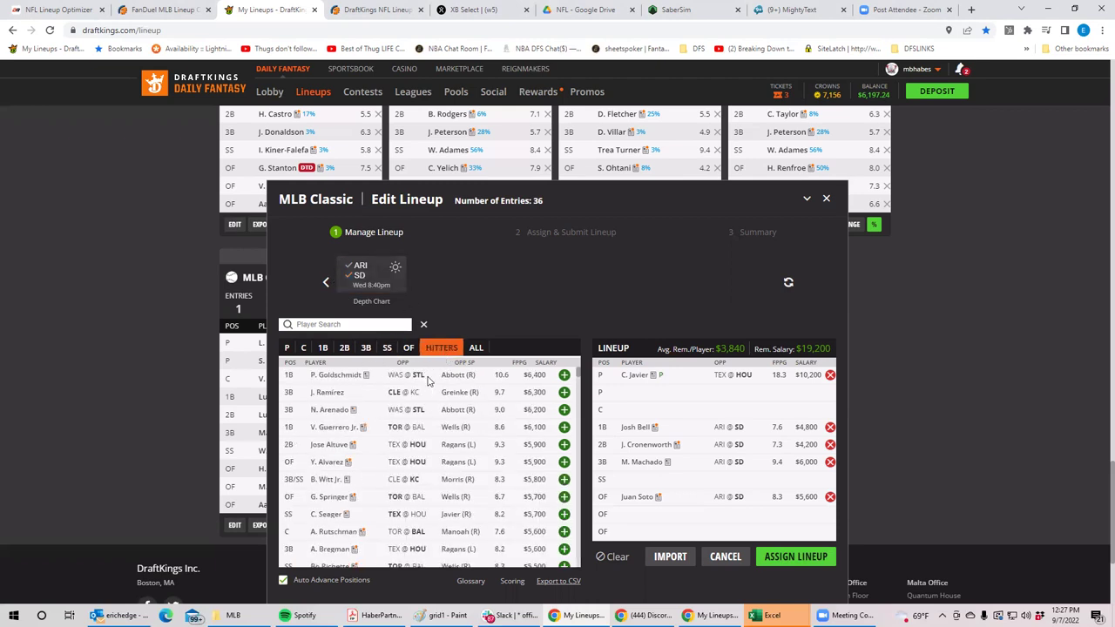
pyautogui.click(360, 277)
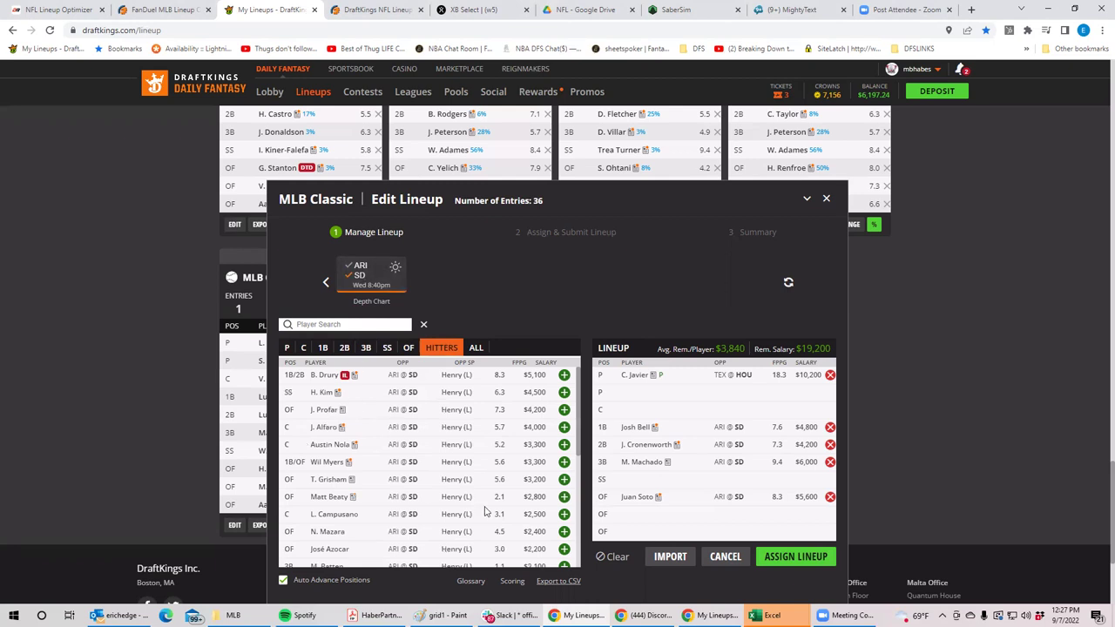
# - Add L. Campusano at C and Yu Darvish as the second pitcher from the SD players
pyautogui.click(563, 514)
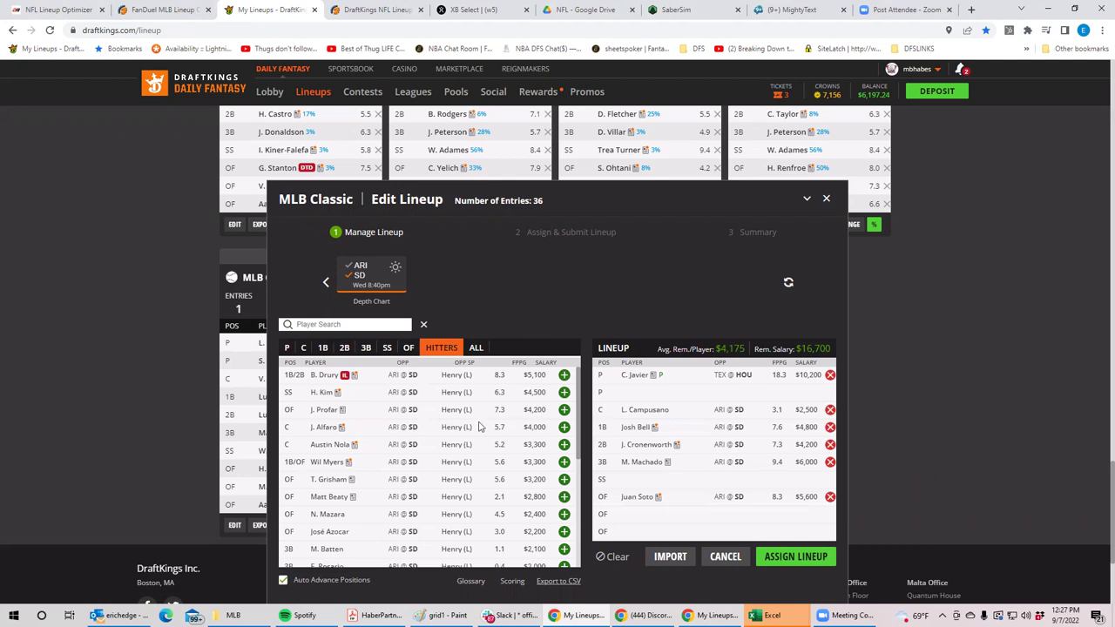
pyautogui.click(287, 349)
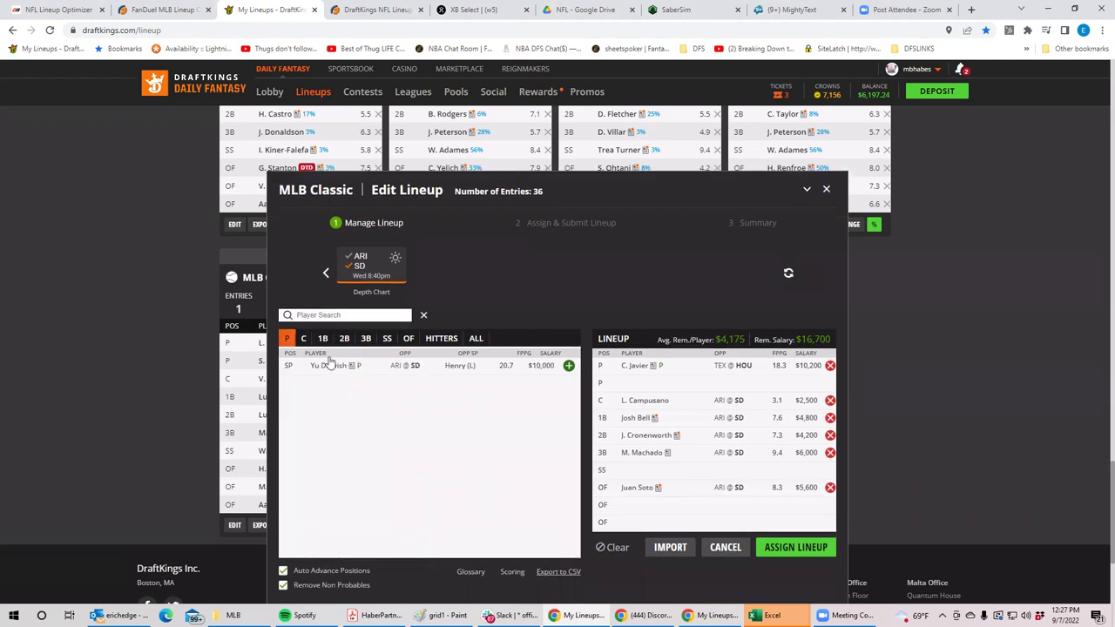
pyautogui.click(568, 366)
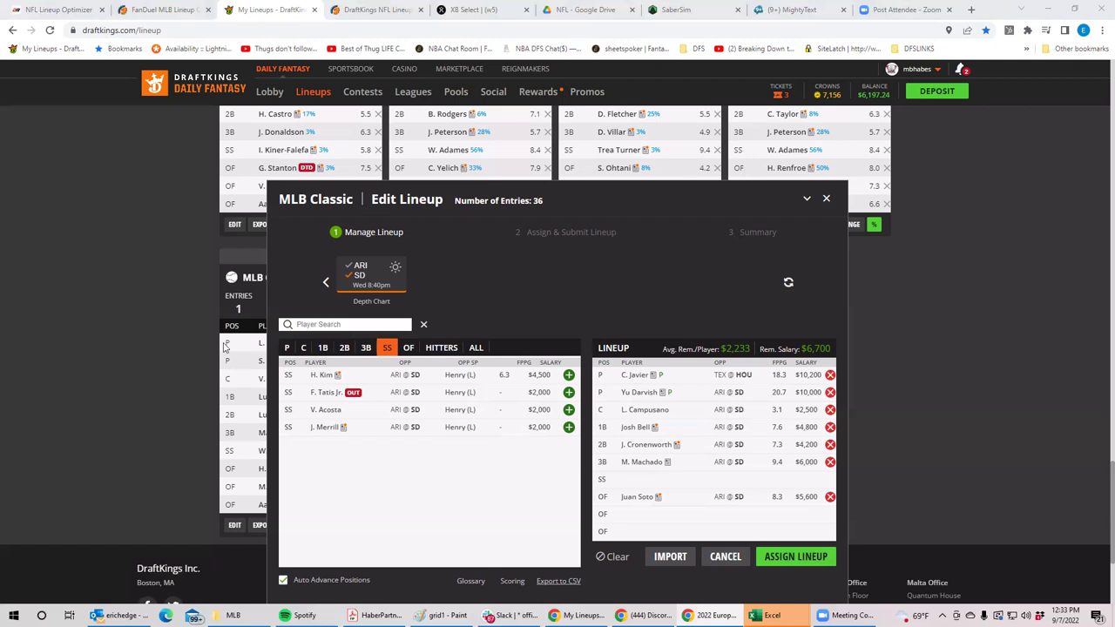
# - Clear the SD filter, list the pitchers in the TOR @ BAL game and open Alek Manoah's game log
pyautogui.click(358, 279)
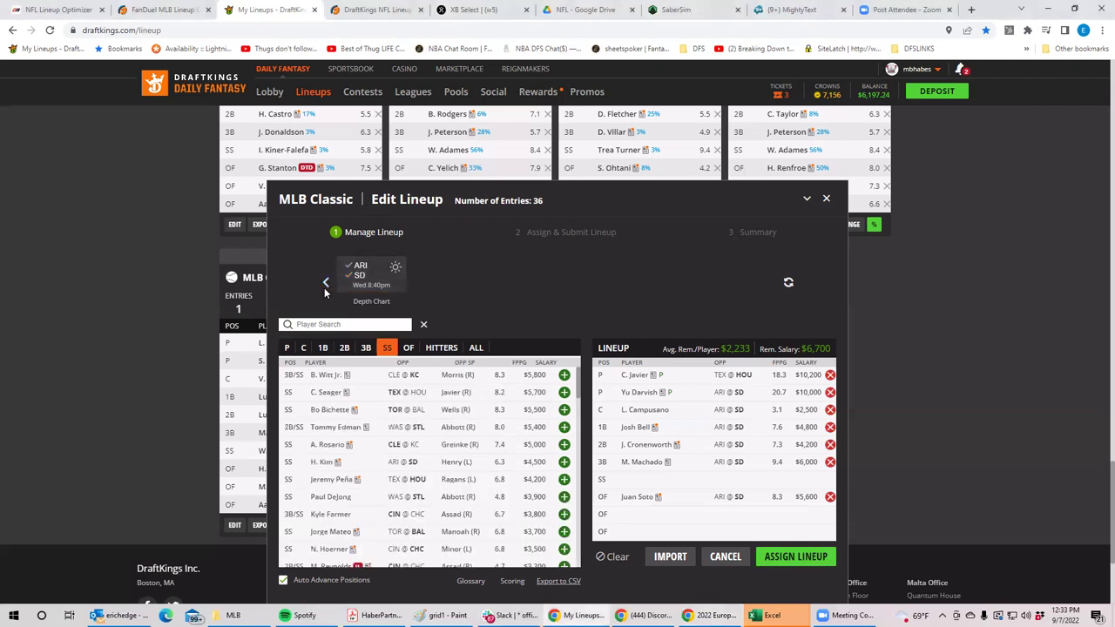
pyautogui.click(326, 285)
pyautogui.click(438, 273)
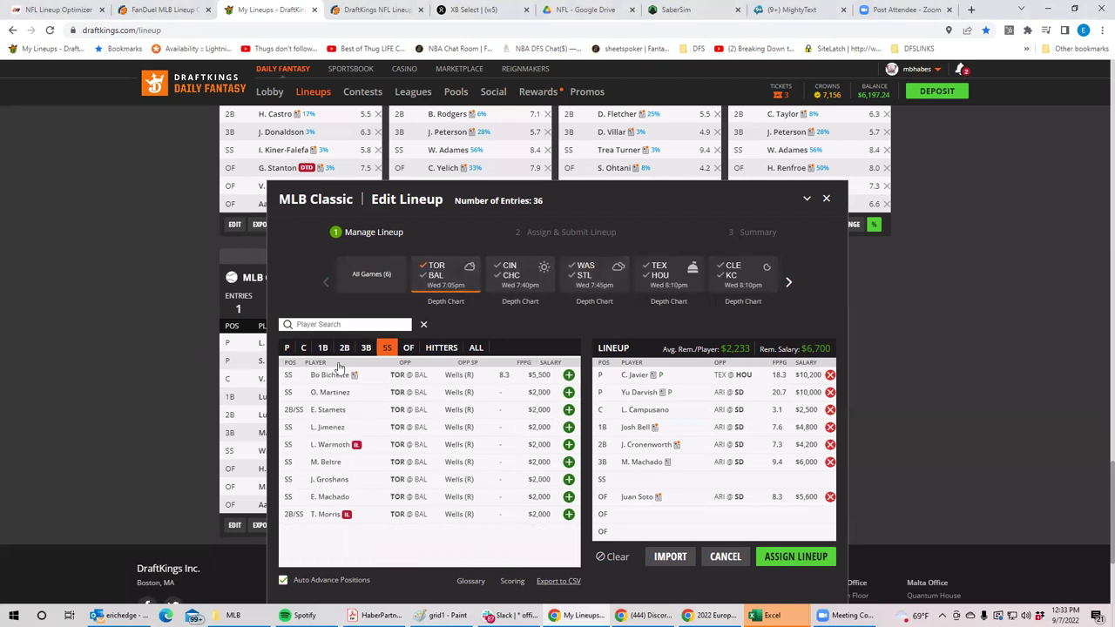
pyautogui.click(289, 348)
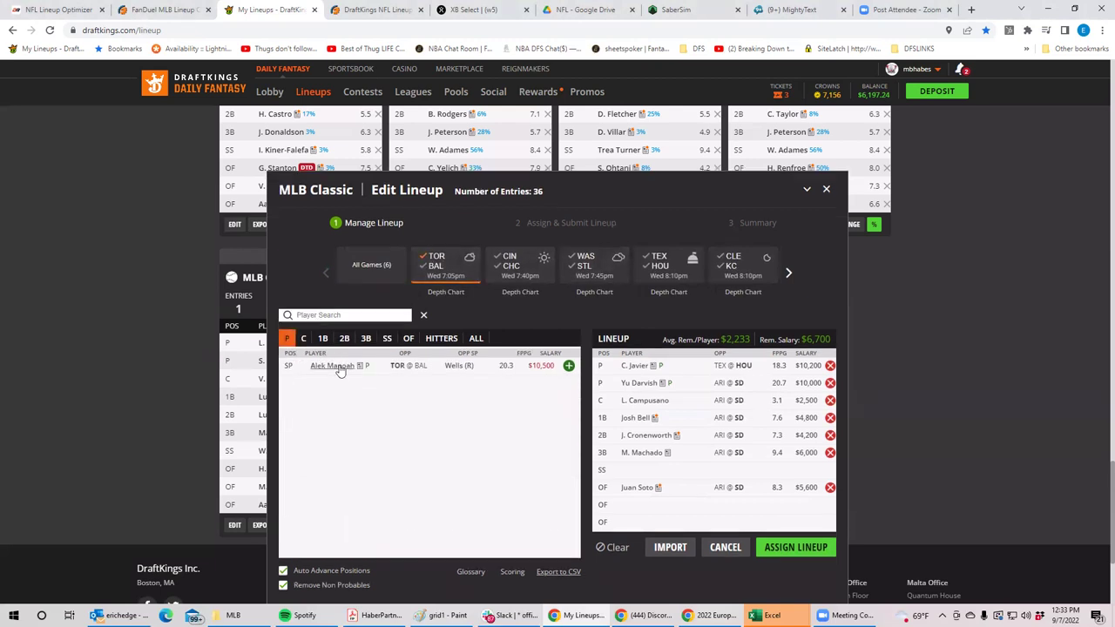
pyautogui.click(340, 374)
pyautogui.click(550, 274)
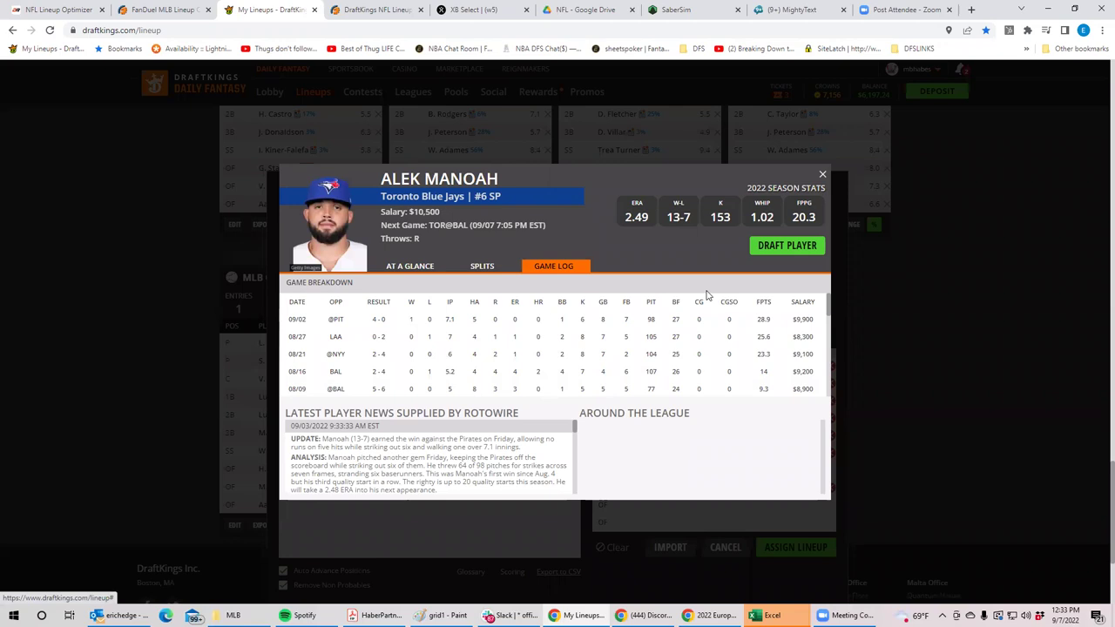